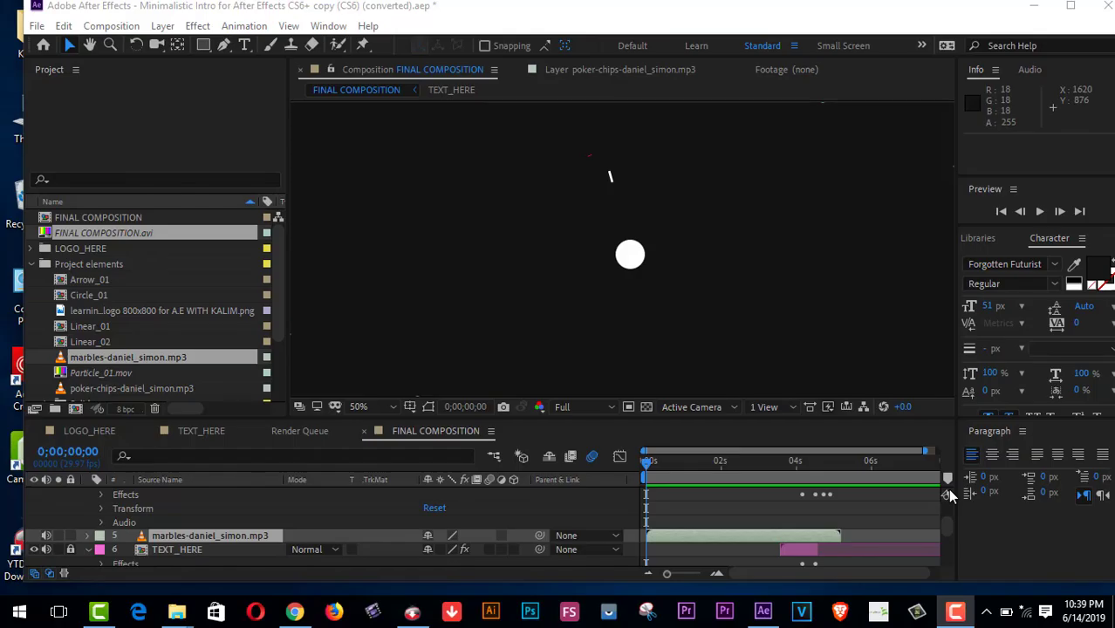
# - Maximize After Effects and preview the FINAL COMPOSITION intro through the LET logo reveal
pyautogui.click(950, 496)
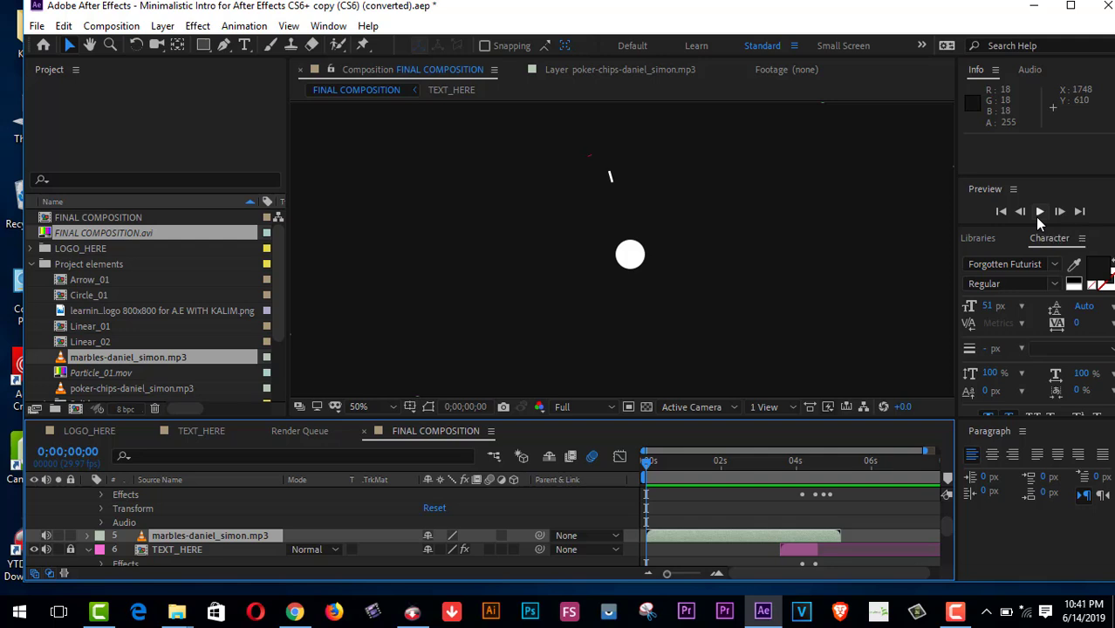
pyautogui.click(1071, 7)
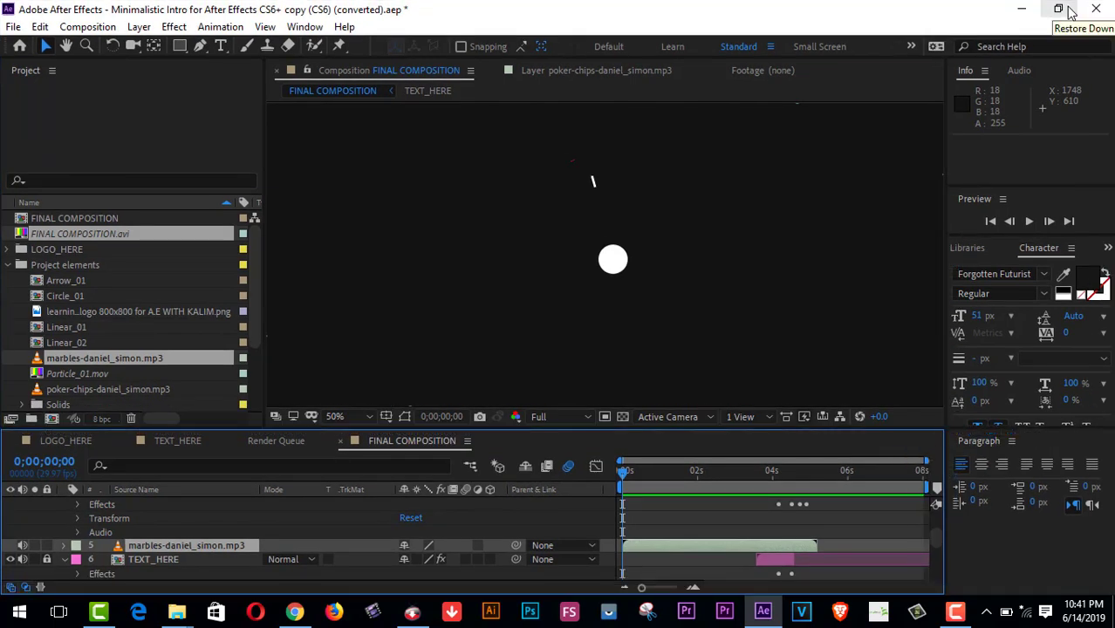
pyautogui.click(1027, 223)
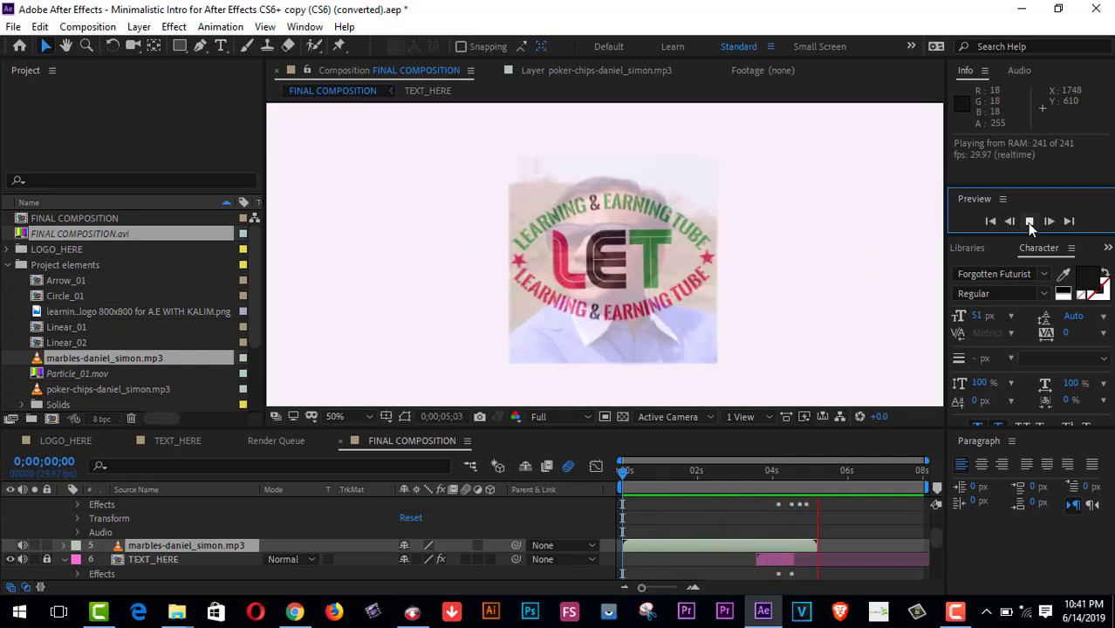
pyautogui.click(1027, 223)
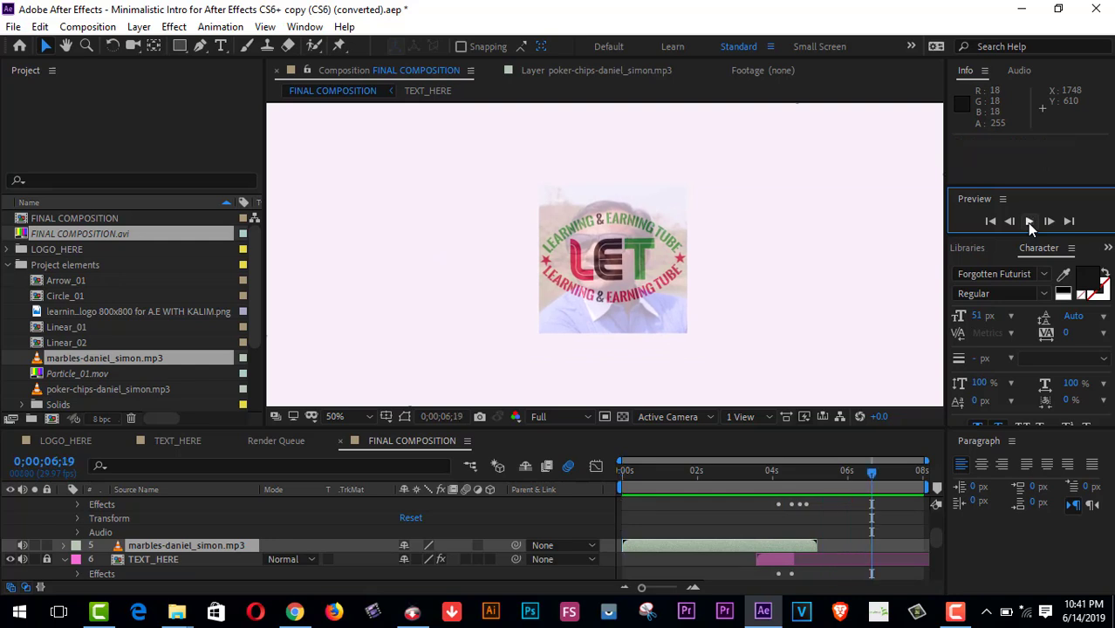
# - Drag the FINAL COMPOSITION playhead back to 0;00;00;00
pyautogui.moveTo(870, 474); pyautogui.dragTo(597, 503)
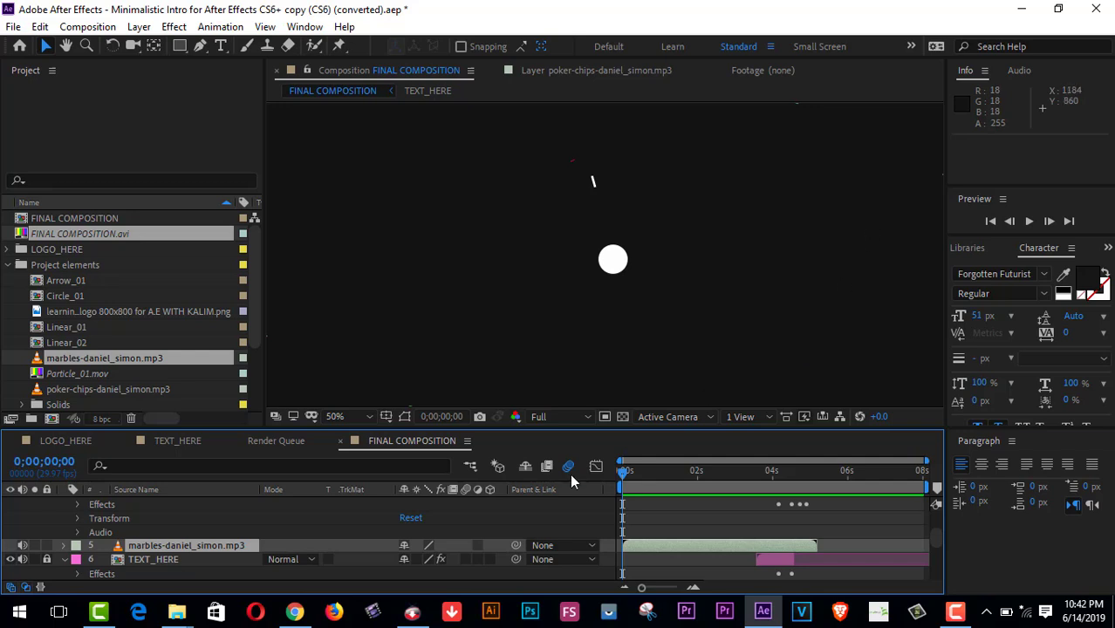
# - Switch between Explorer windows to the Downloads folder holding the Intro Template #103 zip
pyautogui.moveTo(181, 615)
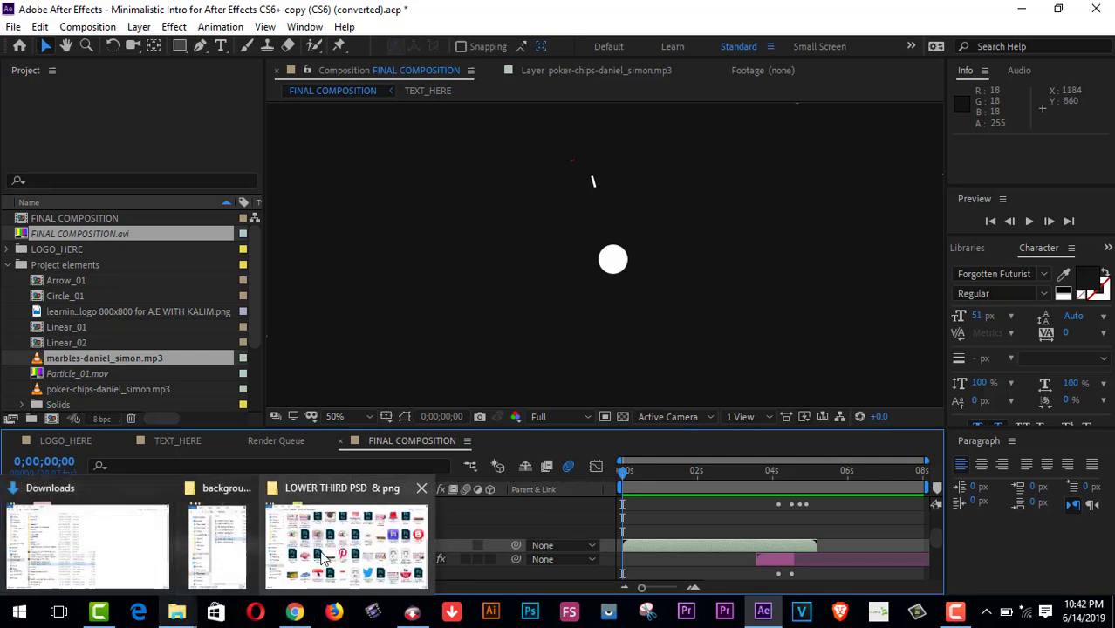
pyautogui.click(345, 537)
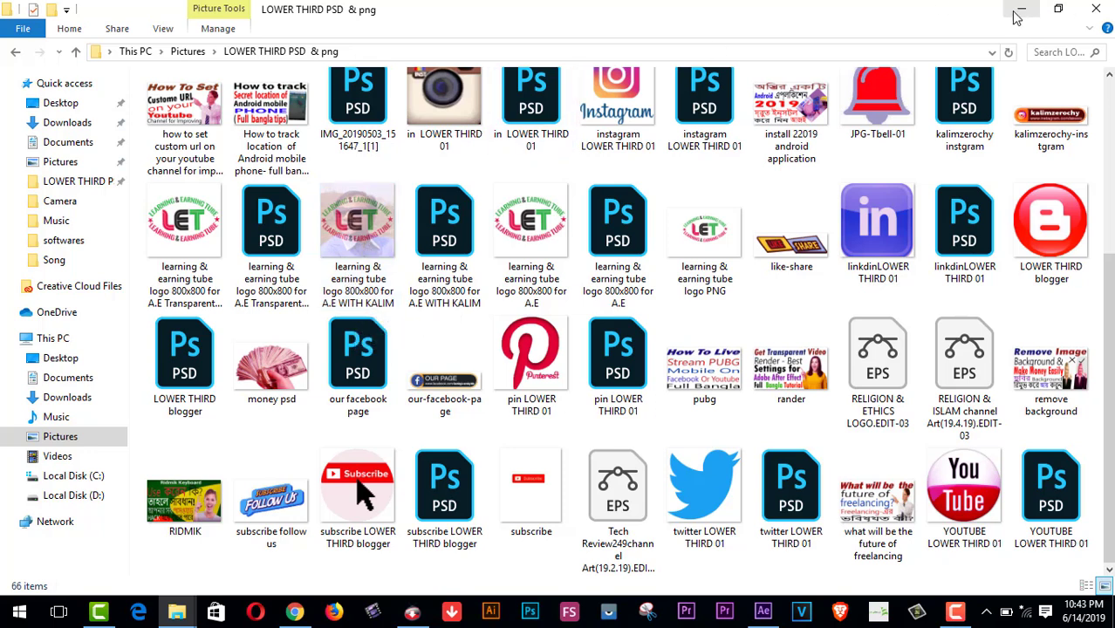
pyautogui.moveTo(177, 615)
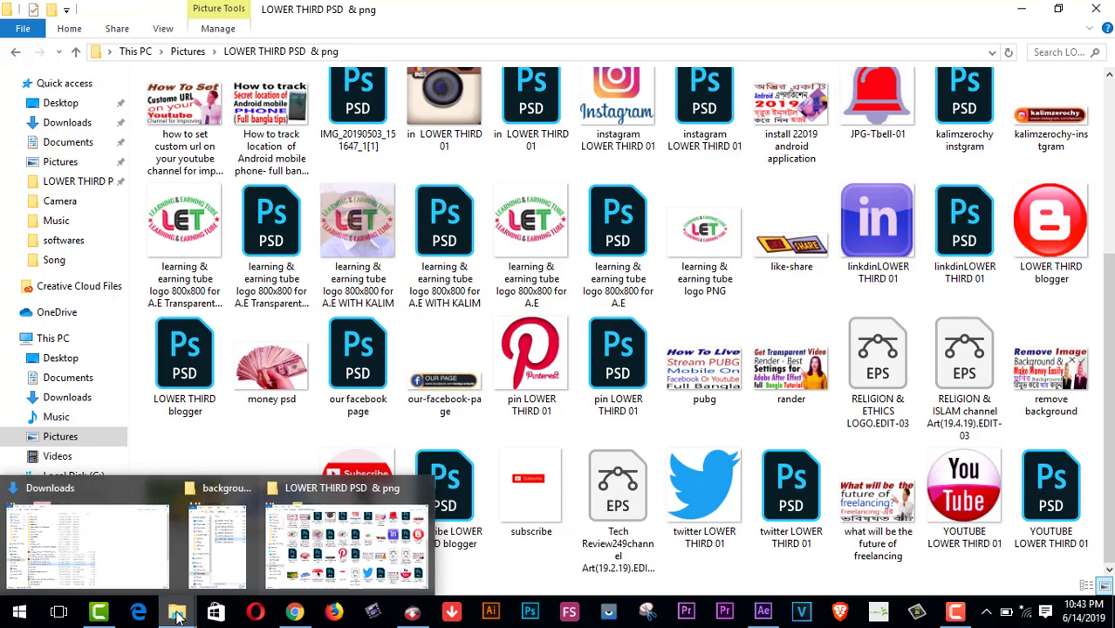
pyautogui.click(131, 560)
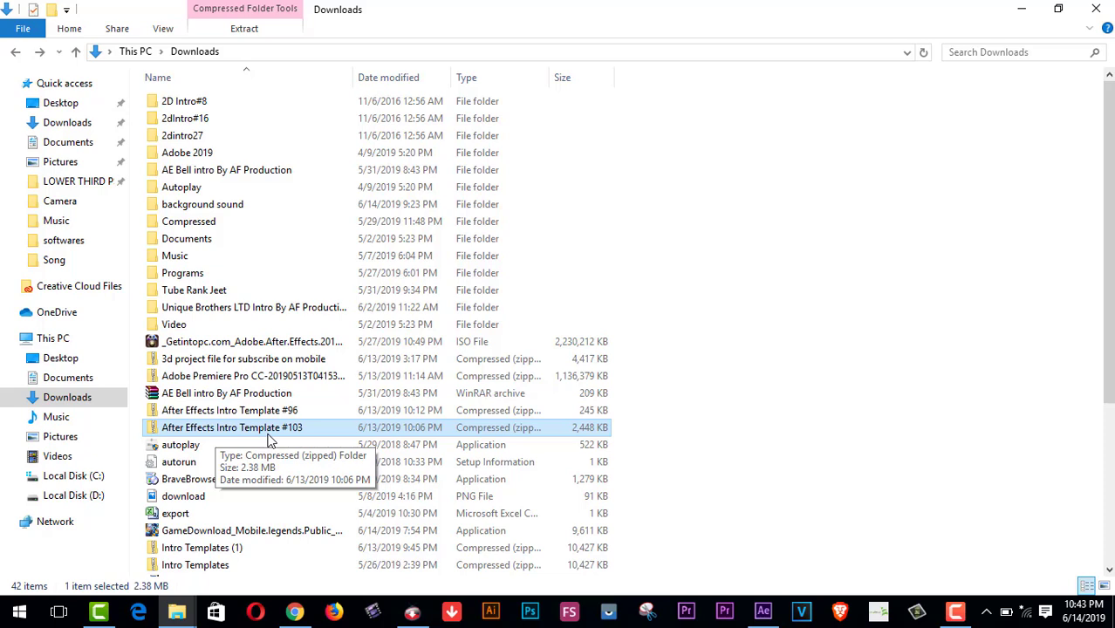
# - Open the Intro Template #103 zip, browse (Footage) > Project elements, then return to the archive root
pyautogui.doubleClick(269, 440)
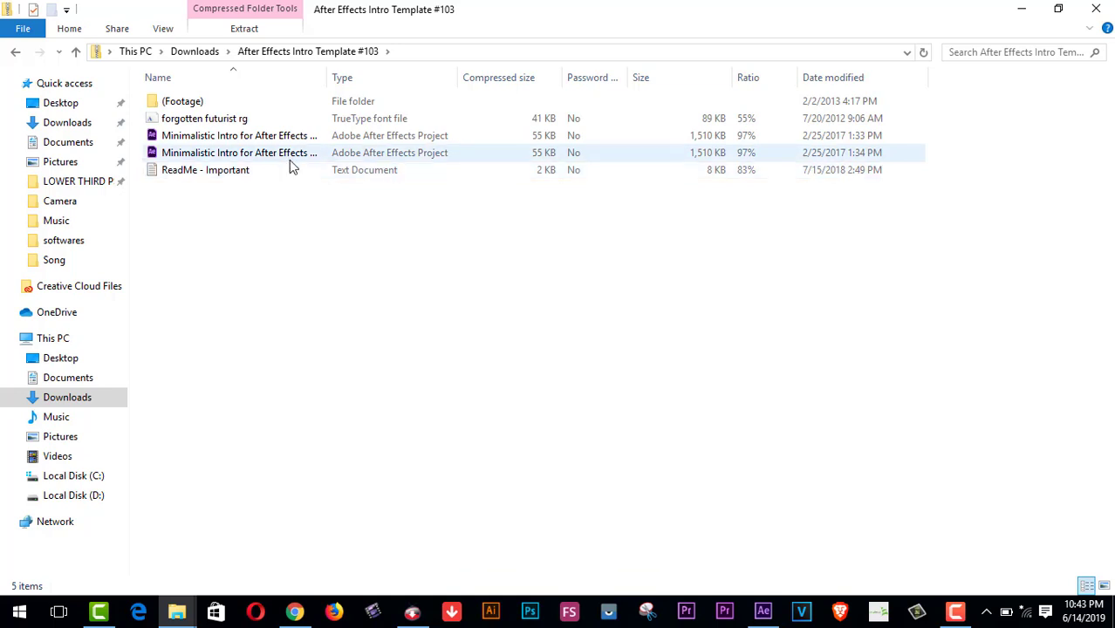
pyautogui.doubleClick(201, 101)
pyautogui.doubleClick(206, 105)
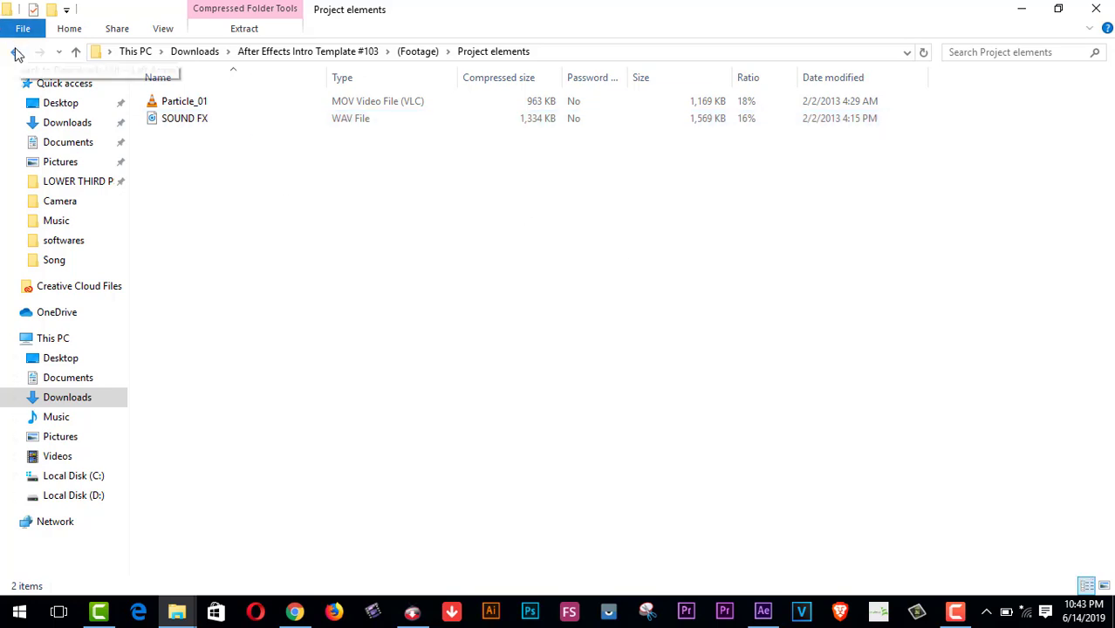
pyautogui.click(17, 52)
pyautogui.click(17, 55)
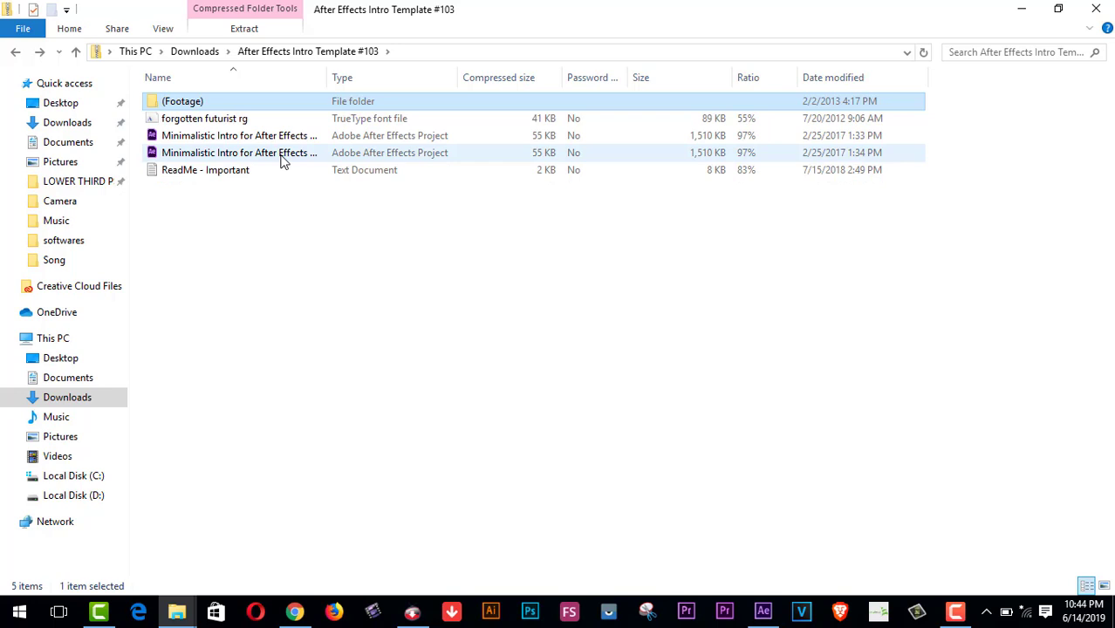
pyautogui.click(248, 125)
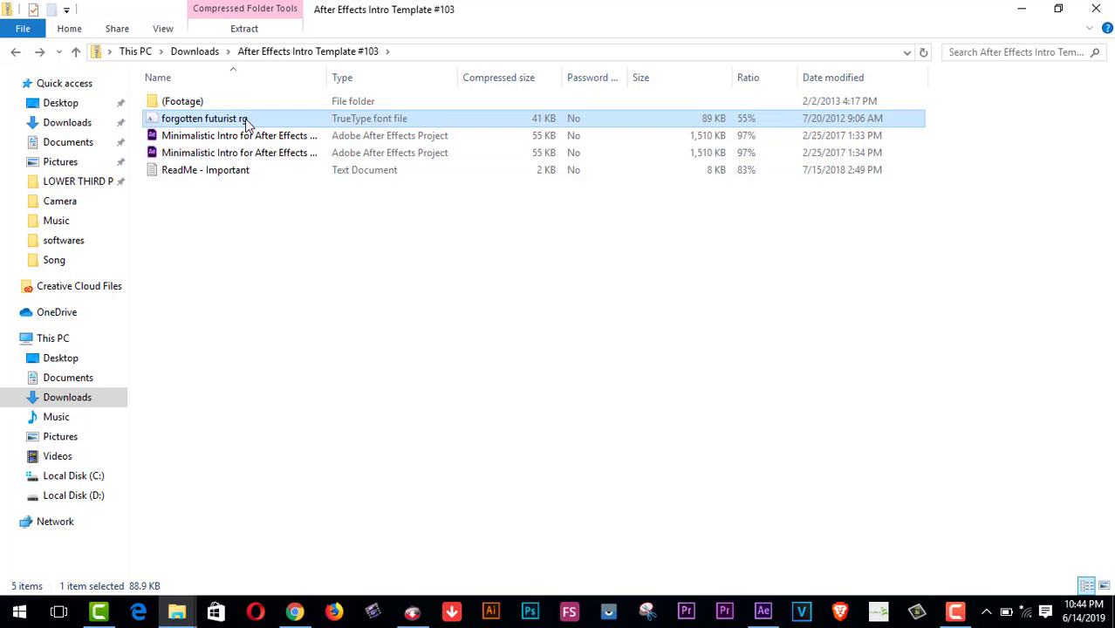
pyautogui.doubleClick(247, 125)
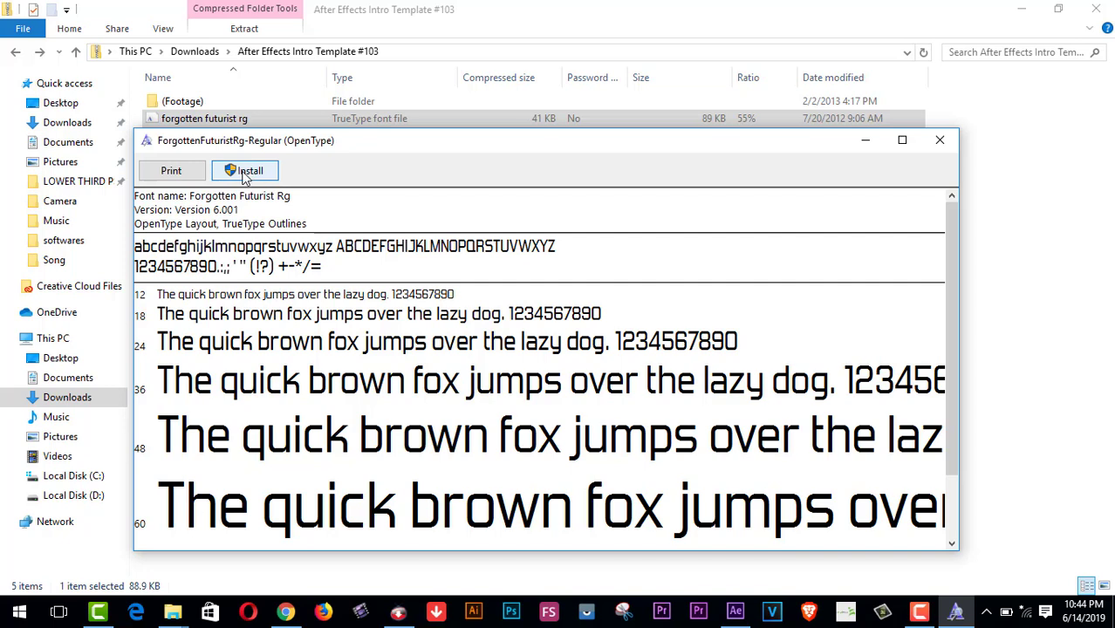
pyautogui.click(947, 145)
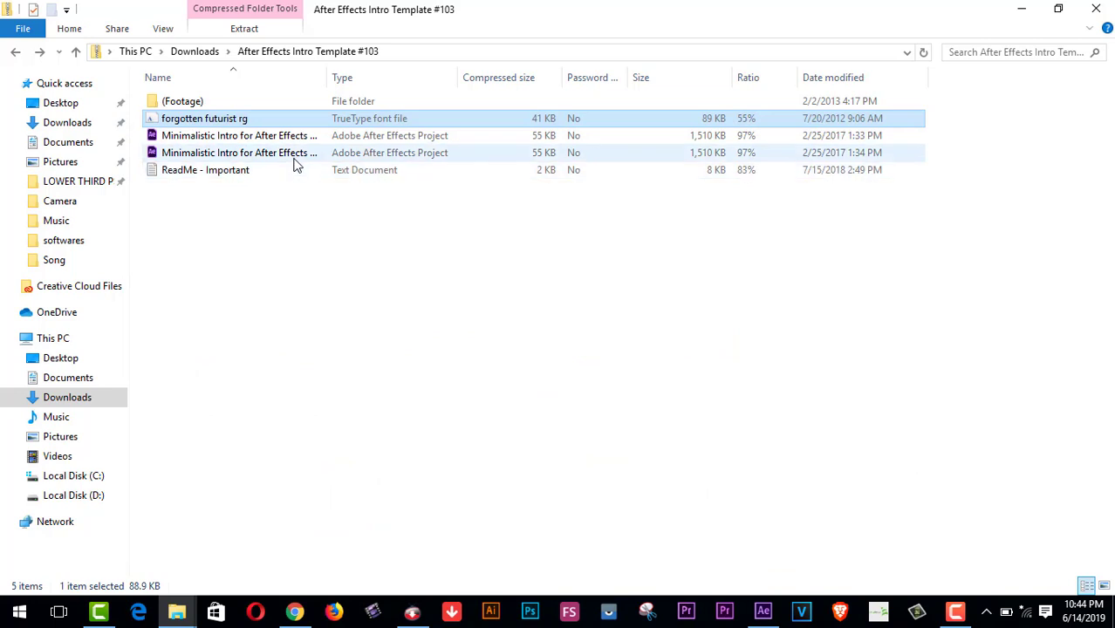
pyautogui.click(235, 172)
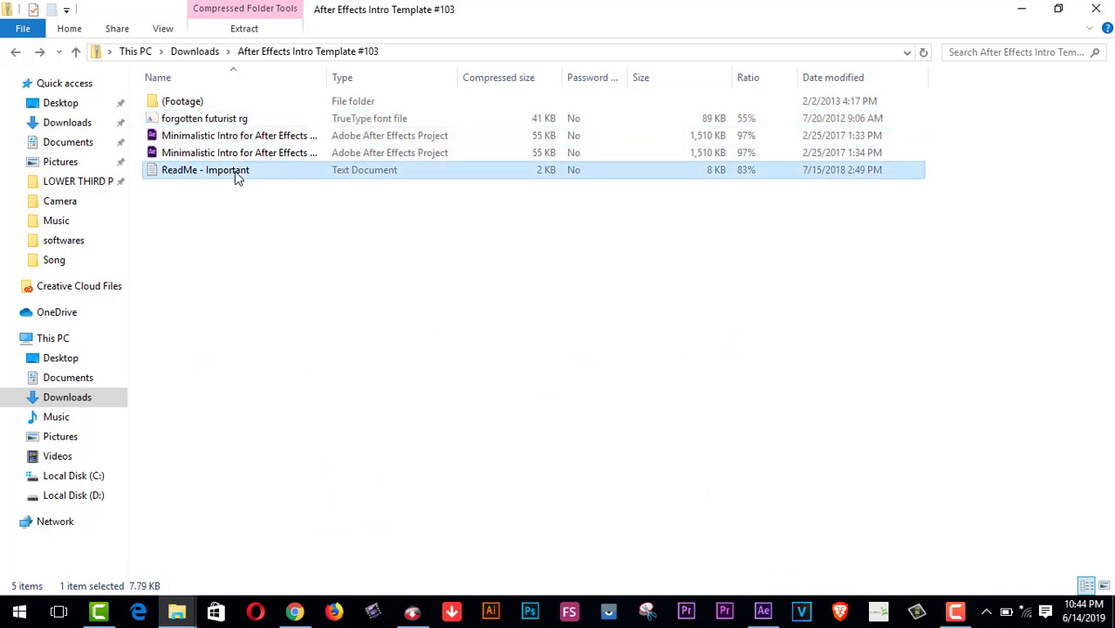
pyautogui.doubleClick(235, 171)
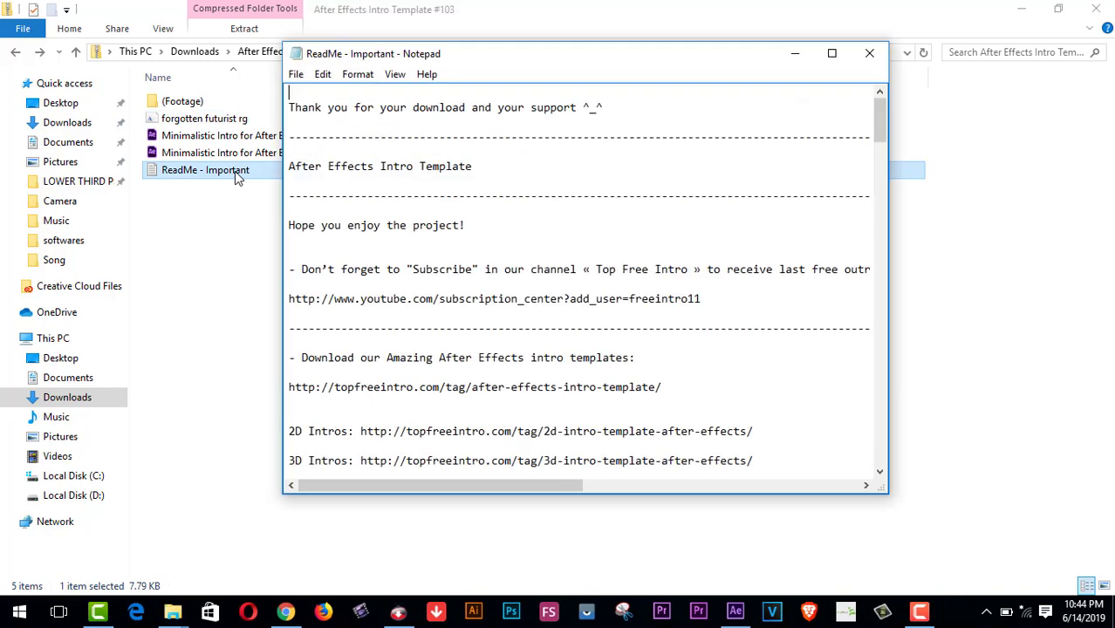
pyautogui.scroll(-5, 632, 386)
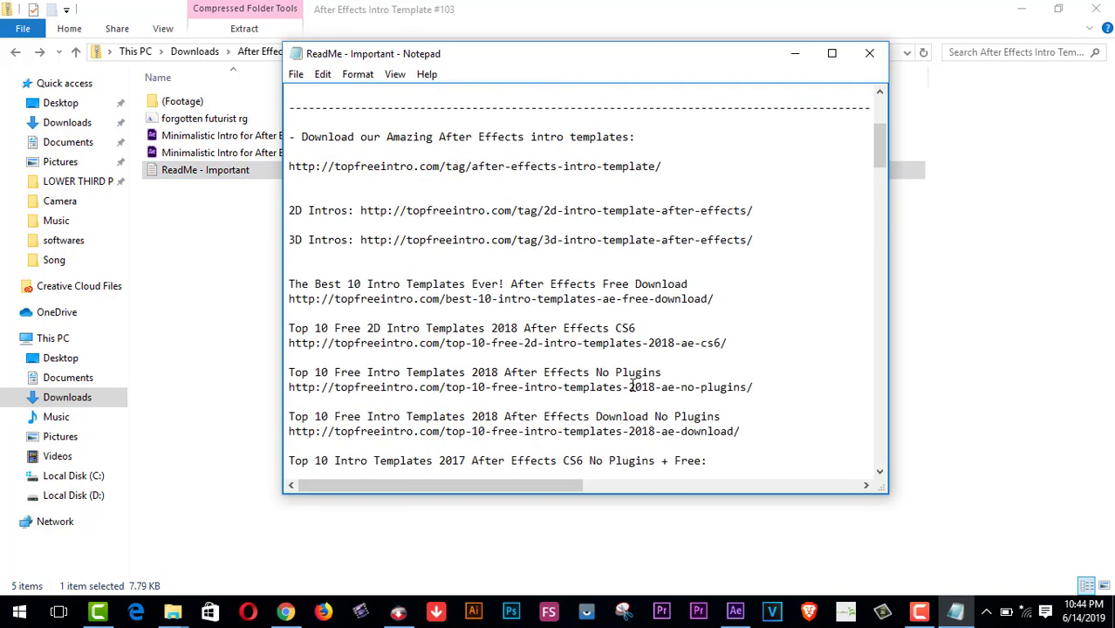
pyautogui.scroll(-6, 632, 386)
pyautogui.scroll(-5, 632, 386)
pyautogui.scroll(-3, 632, 385)
pyautogui.scroll(-3, 631, 386)
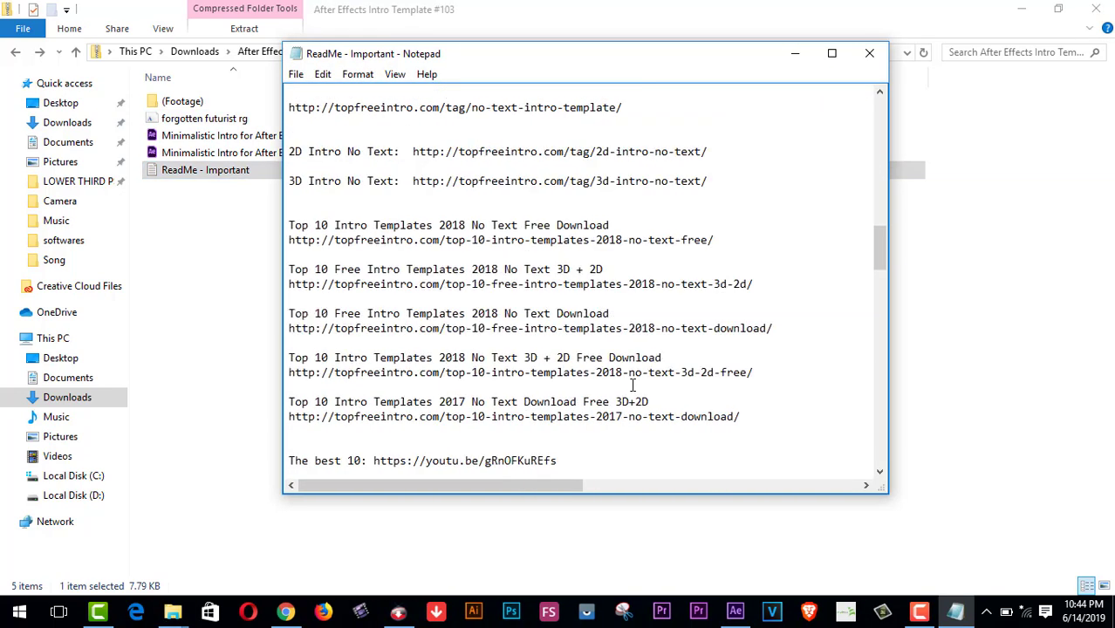
pyautogui.scroll(-5, 632, 386)
pyautogui.scroll(-5, 632, 386)
pyautogui.scroll(-6, 632, 386)
pyautogui.scroll(-8, 632, 385)
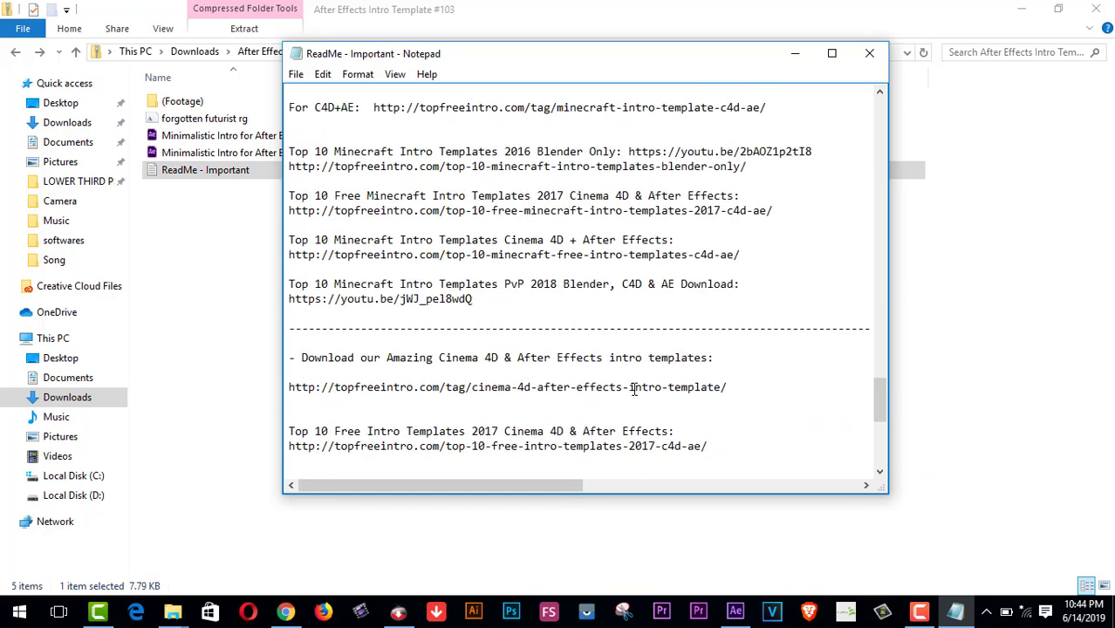
pyautogui.scroll(-6, 632, 386)
pyautogui.scroll(-3, 632, 386)
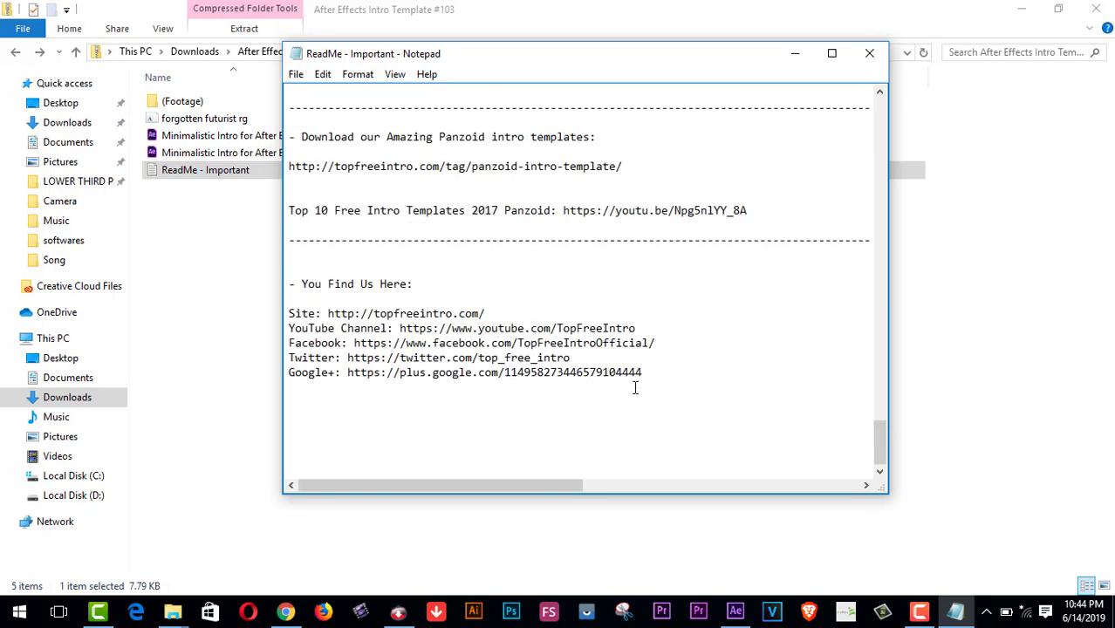
pyautogui.click(866, 56)
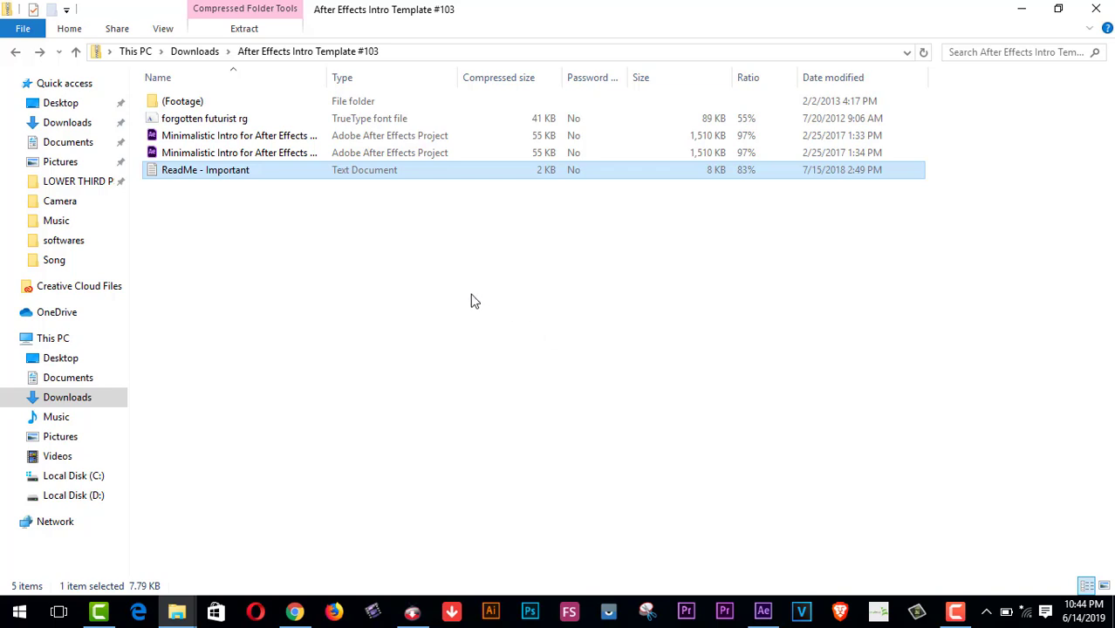
# - Select the second Minimalistic Intro project and minimize both Explorer windows
pyautogui.click(297, 154)
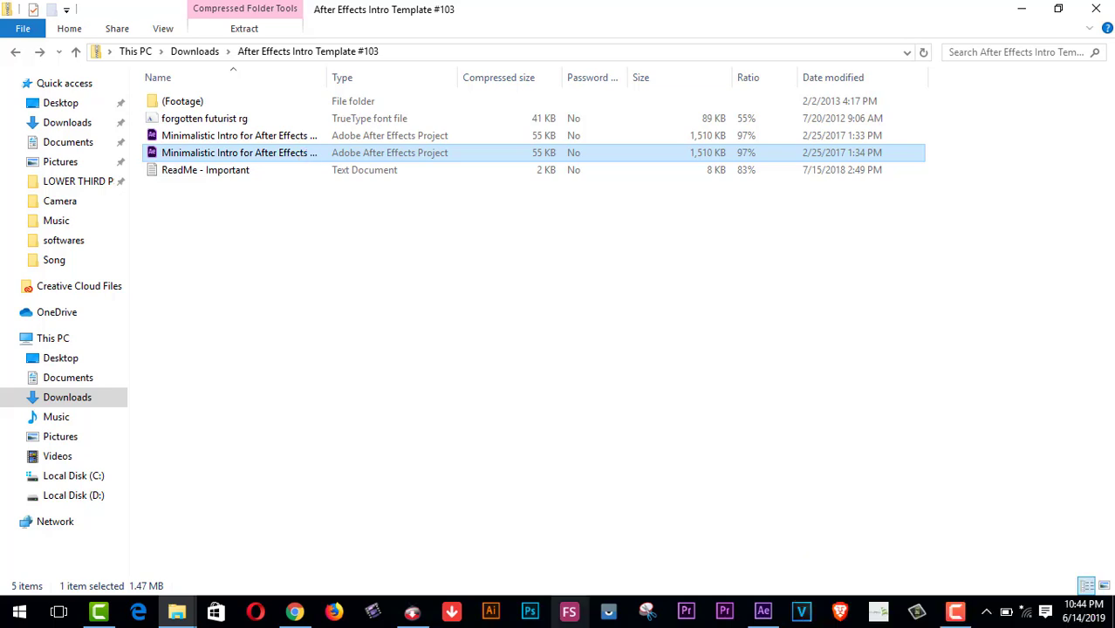
pyautogui.click(1022, 10)
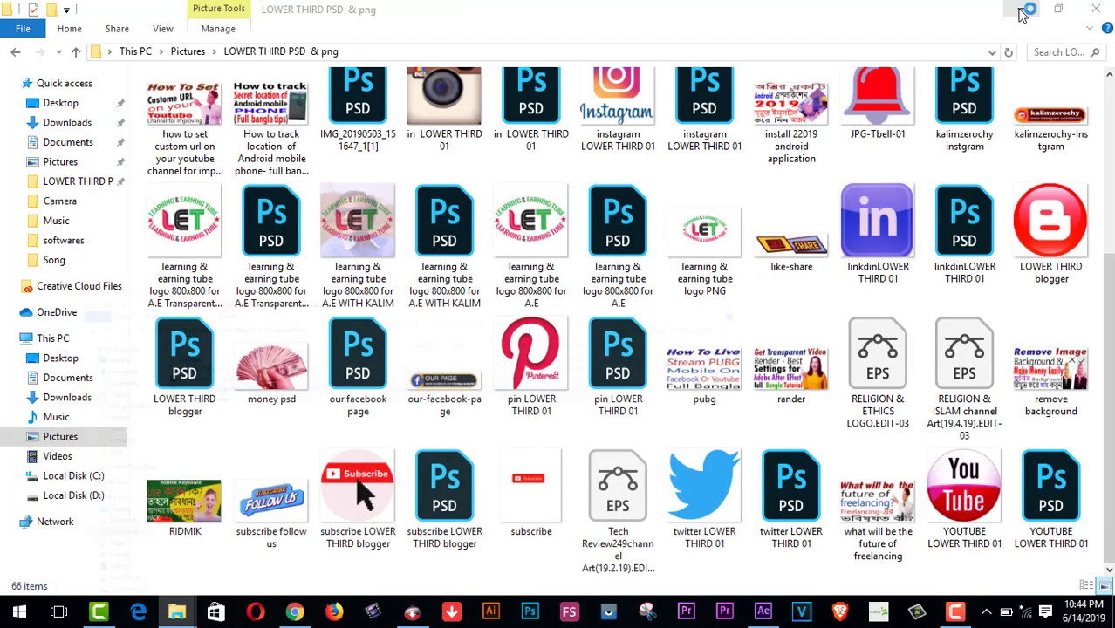
pyautogui.click(1022, 10)
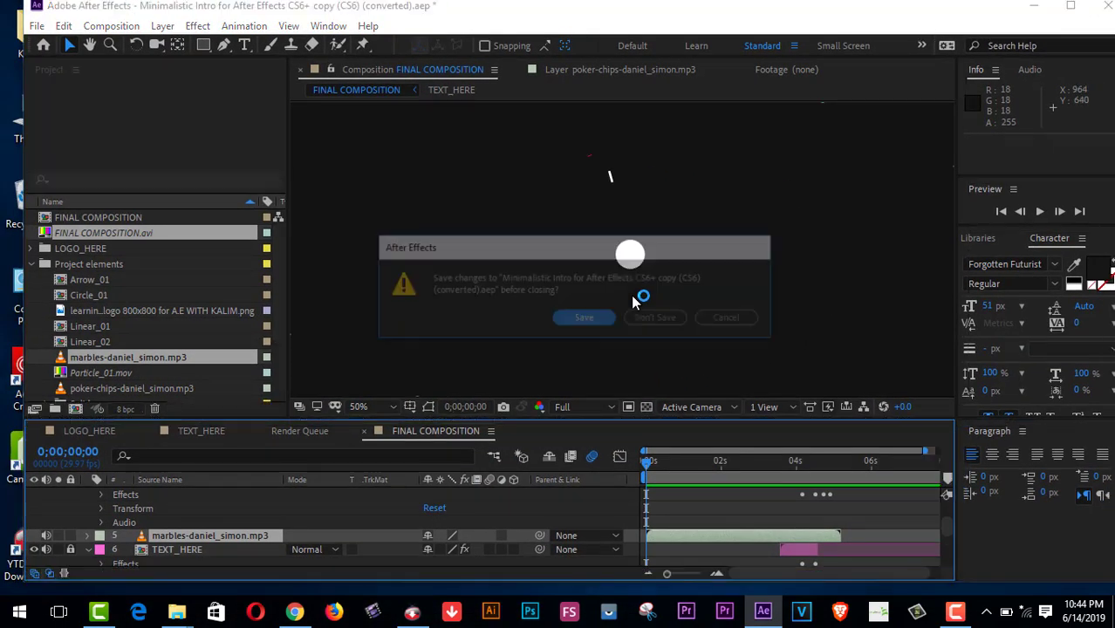
# - Dismiss the save prompt, preview the Minimalistic Intro, and rewind to 0;00;00;00
pyautogui.click(729, 319)
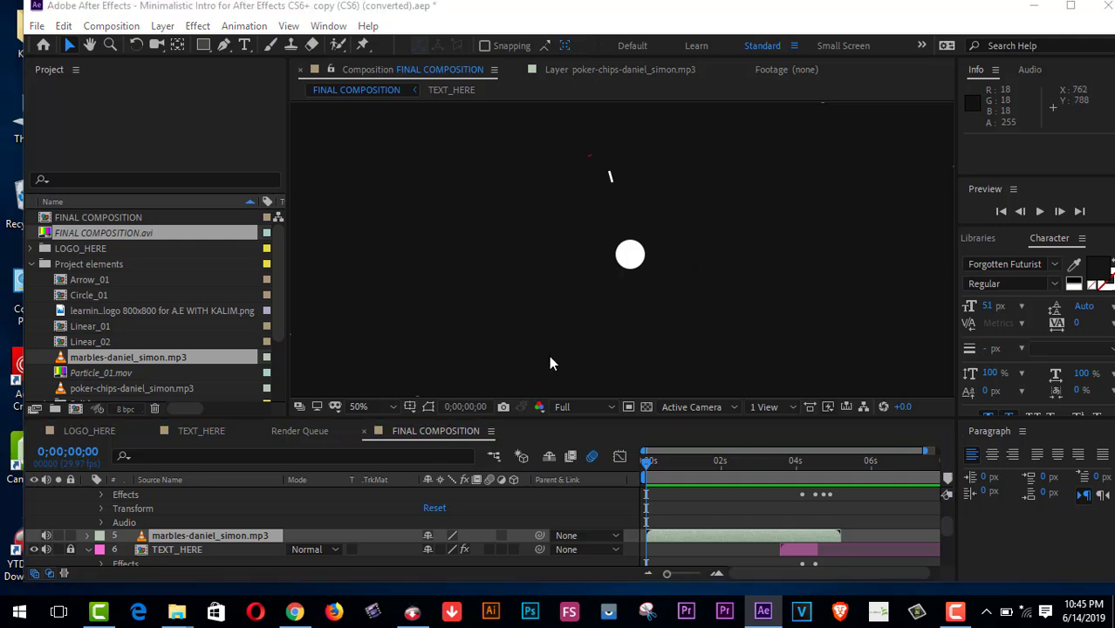
pyautogui.click(1039, 216)
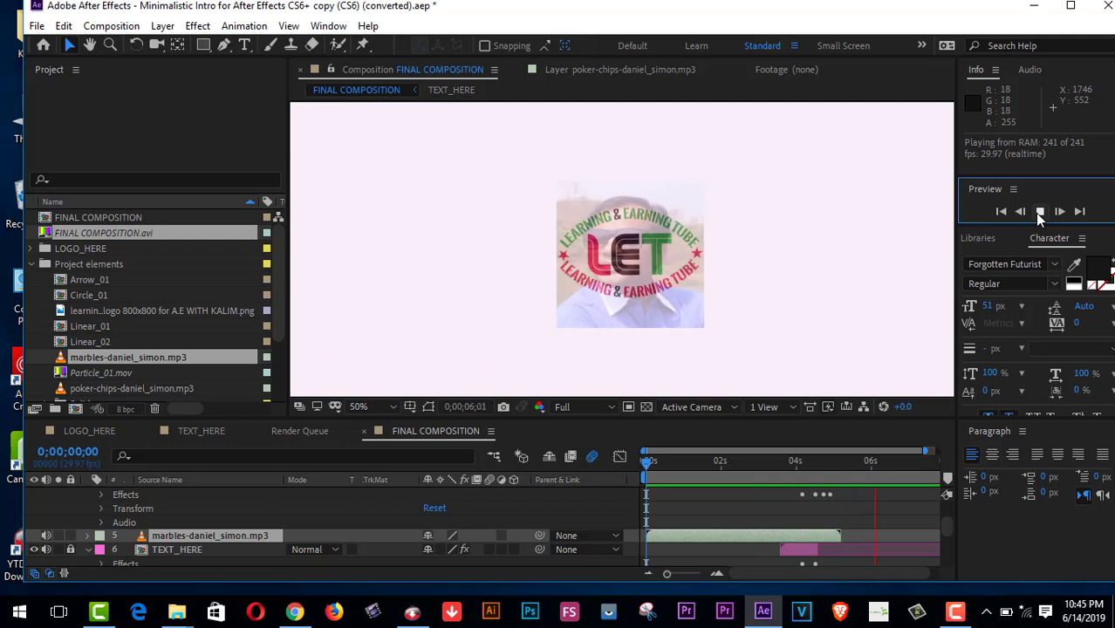
pyautogui.click(1039, 214)
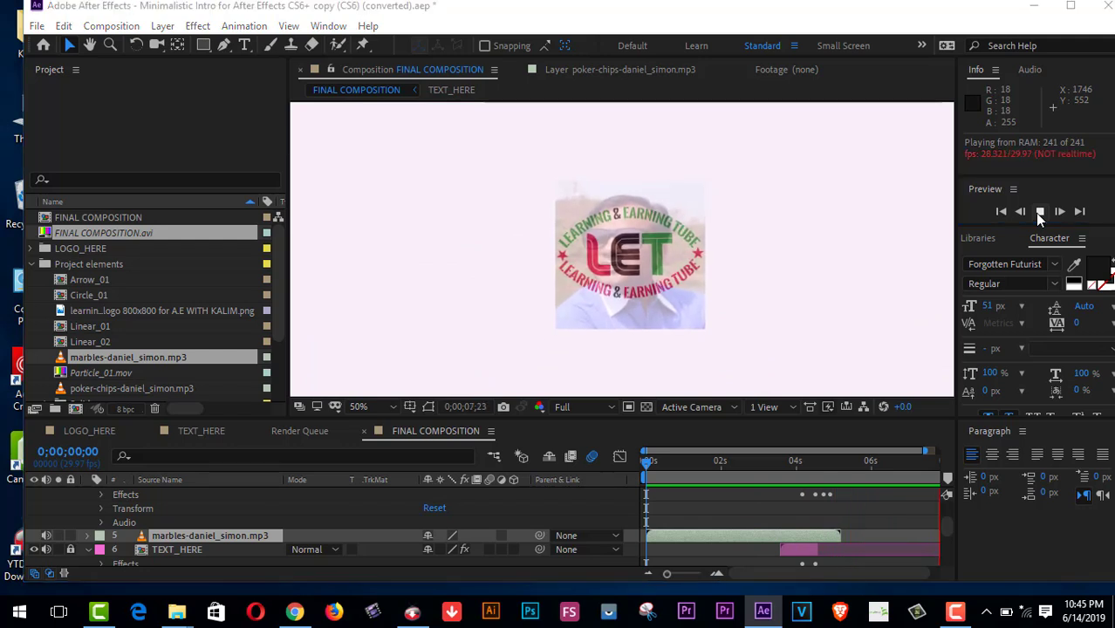
pyautogui.moveTo(653, 460); pyautogui.dragTo(635, 462)
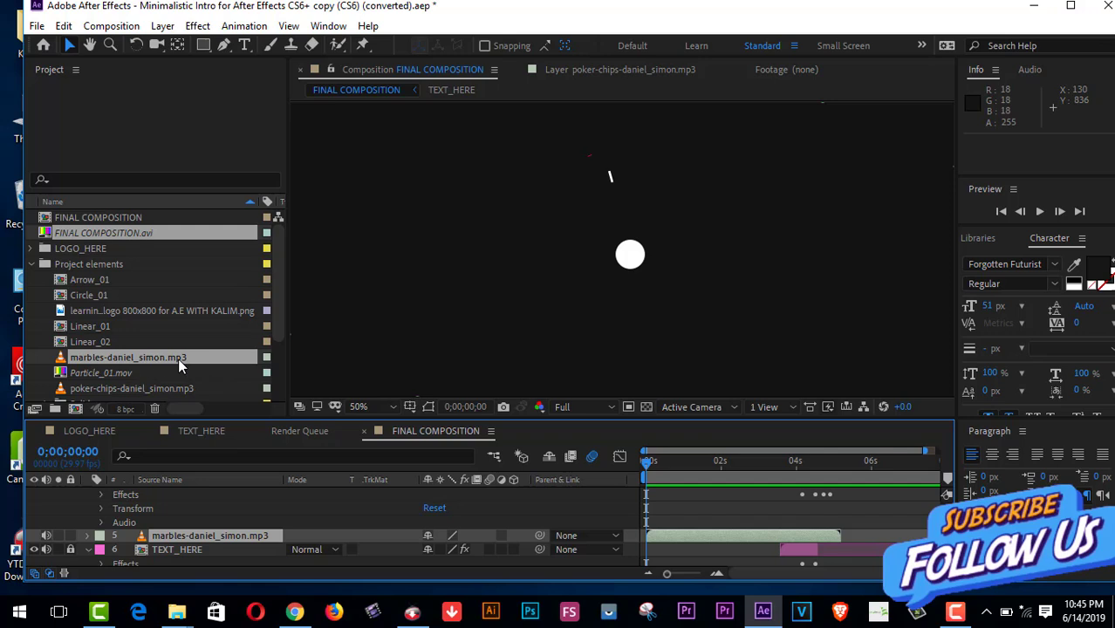
# - Switch from the Intro Template #103 folder back to the After Effects project window
pyautogui.moveTo(177, 611)
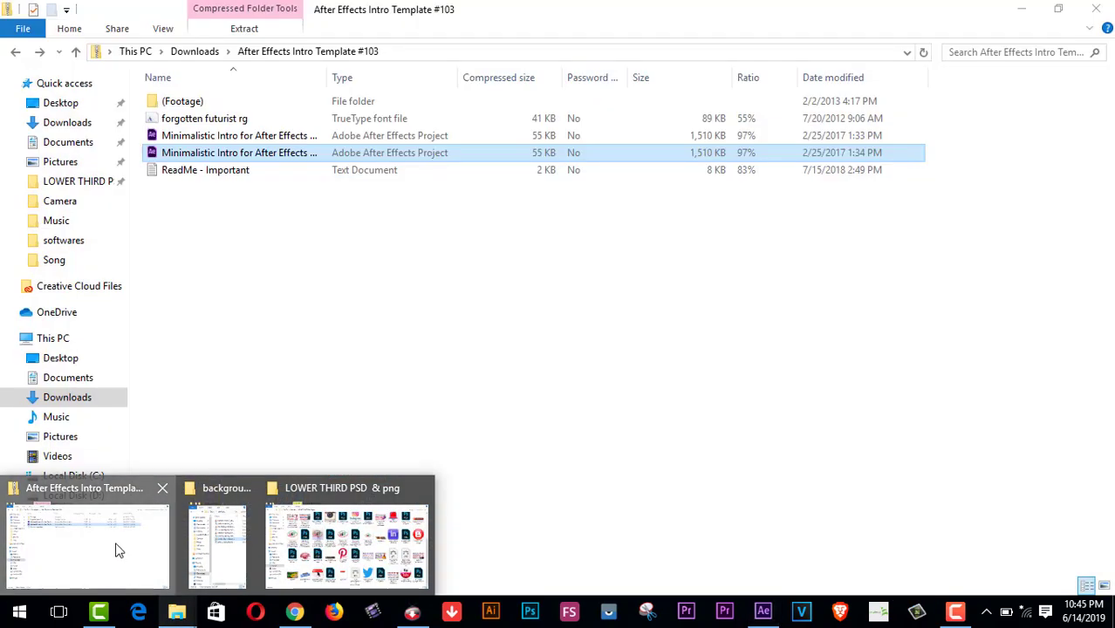
pyautogui.click(115, 547)
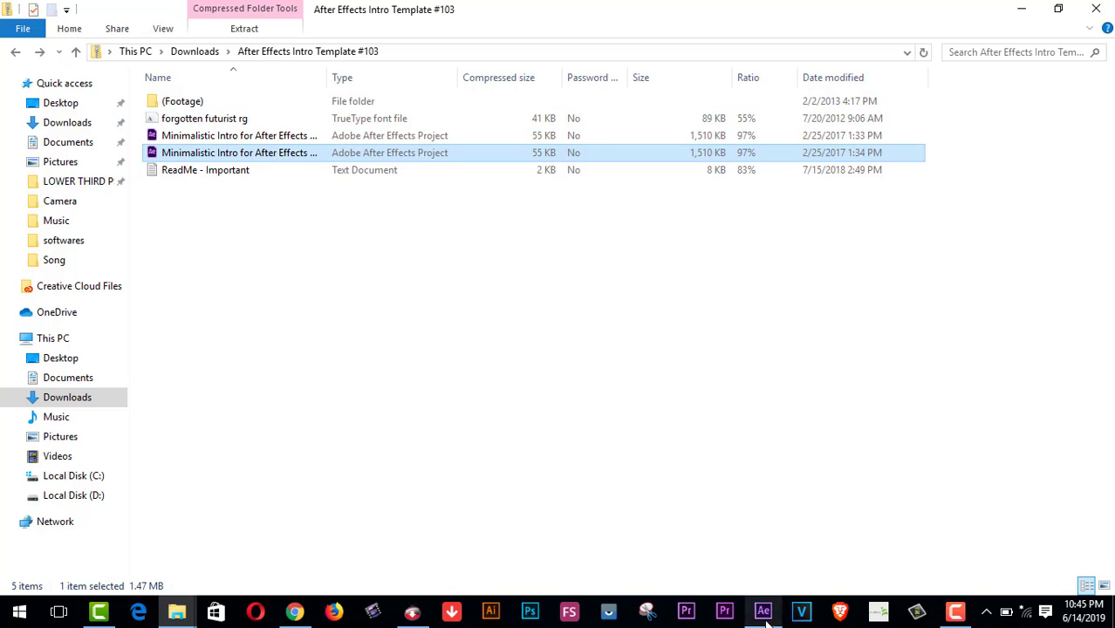
pyautogui.moveTo(764, 616)
pyautogui.click(775, 554)
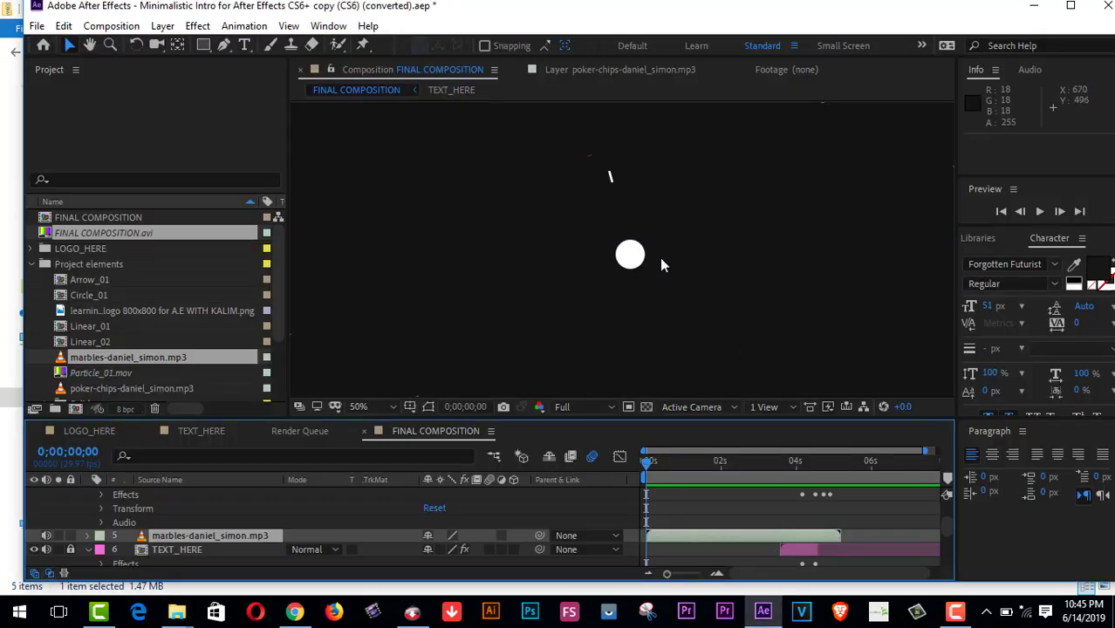
# - In the TEXT_HERE composition, retype the title layer as 'learning & earning tube'
pyautogui.click(202, 431)
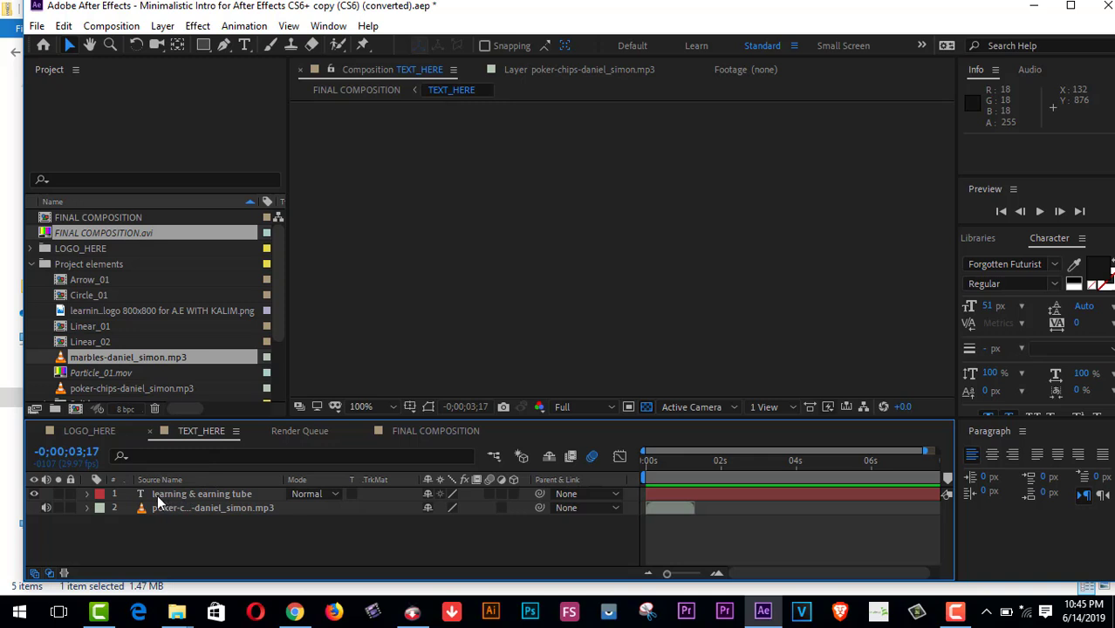
pyautogui.click(189, 495)
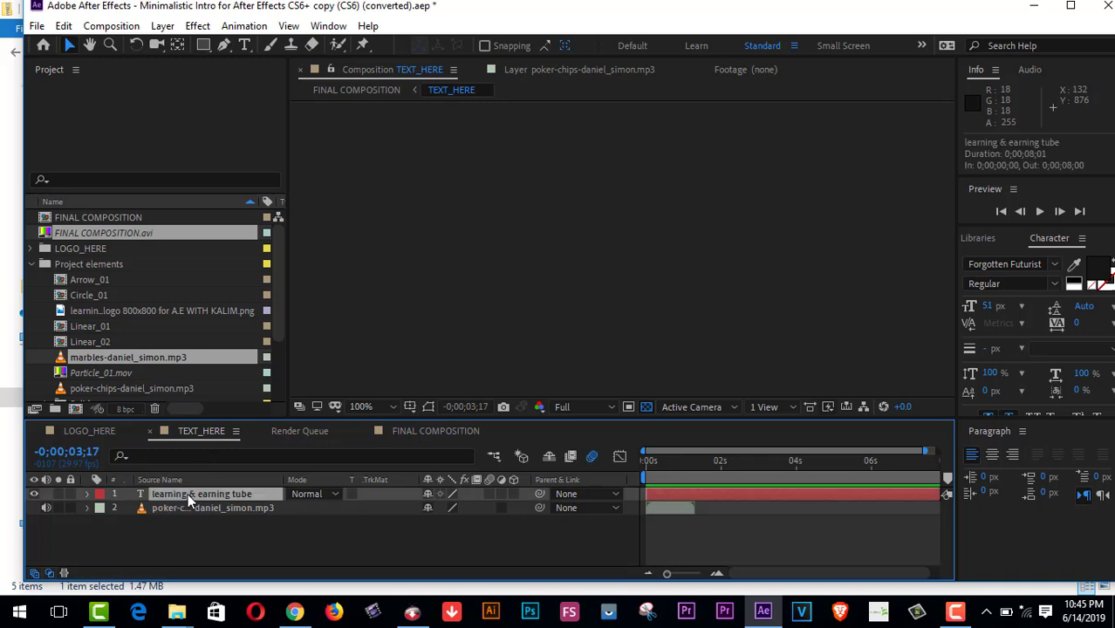
pyautogui.doubleClick(188, 494)
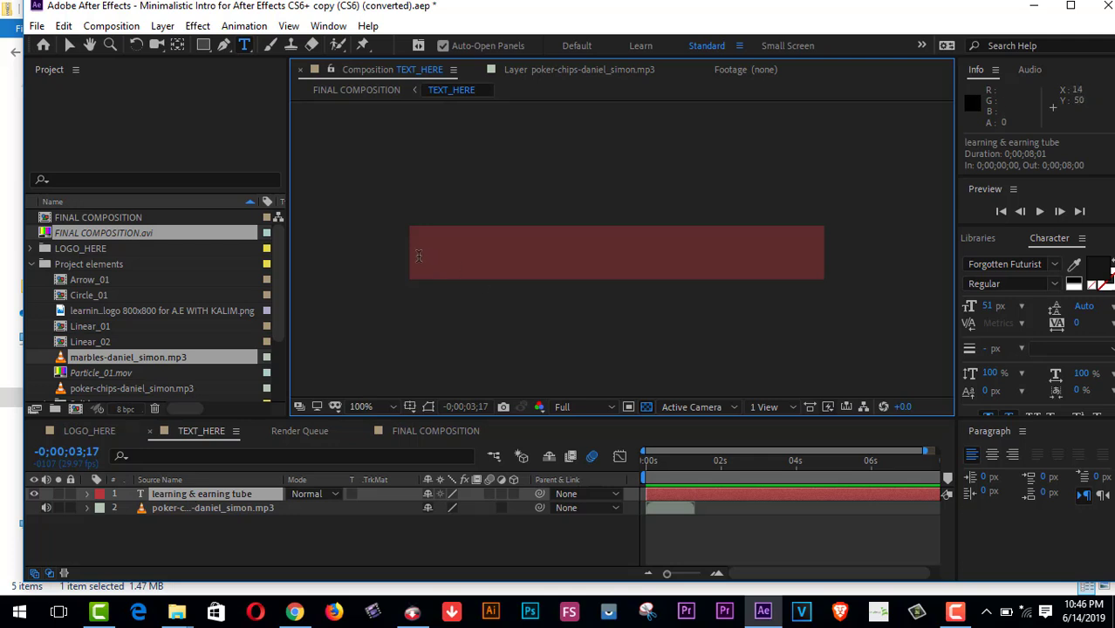
pyautogui.moveTo(417, 255)
pyautogui.mouseDown()
pyautogui.moveTo(975, 248)
pyautogui.moveTo(809, 266)
pyautogui.mouseUp()
pyautogui.write('le')
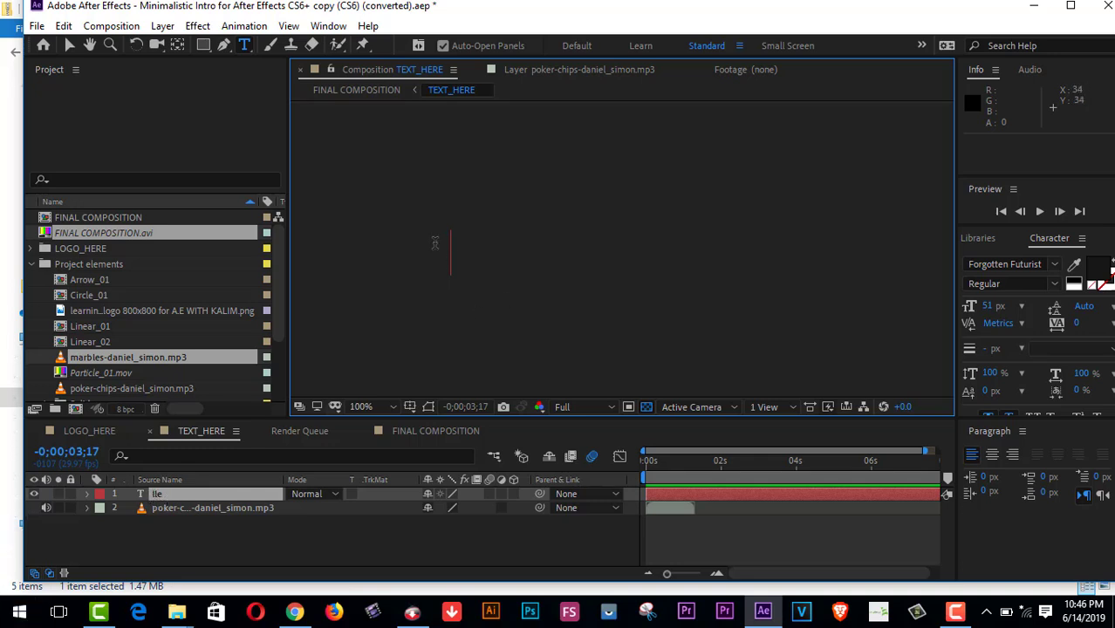
pyautogui.press('BackSpace')
pyautogui.moveTo(452, 256); pyautogui.dragTo(420, 256)
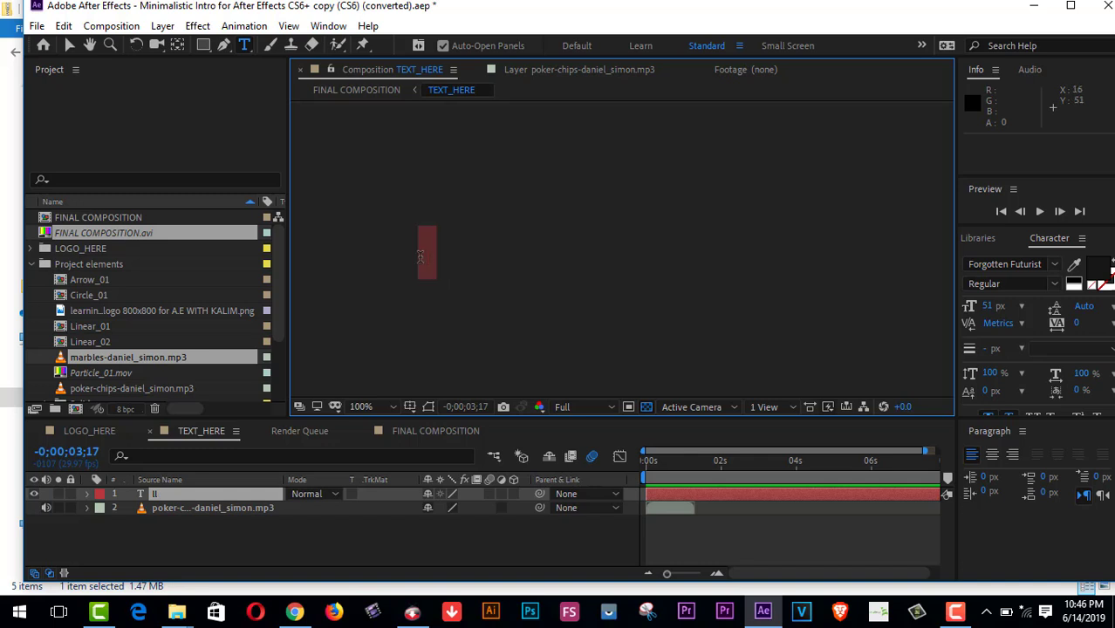
pyautogui.write('lea')
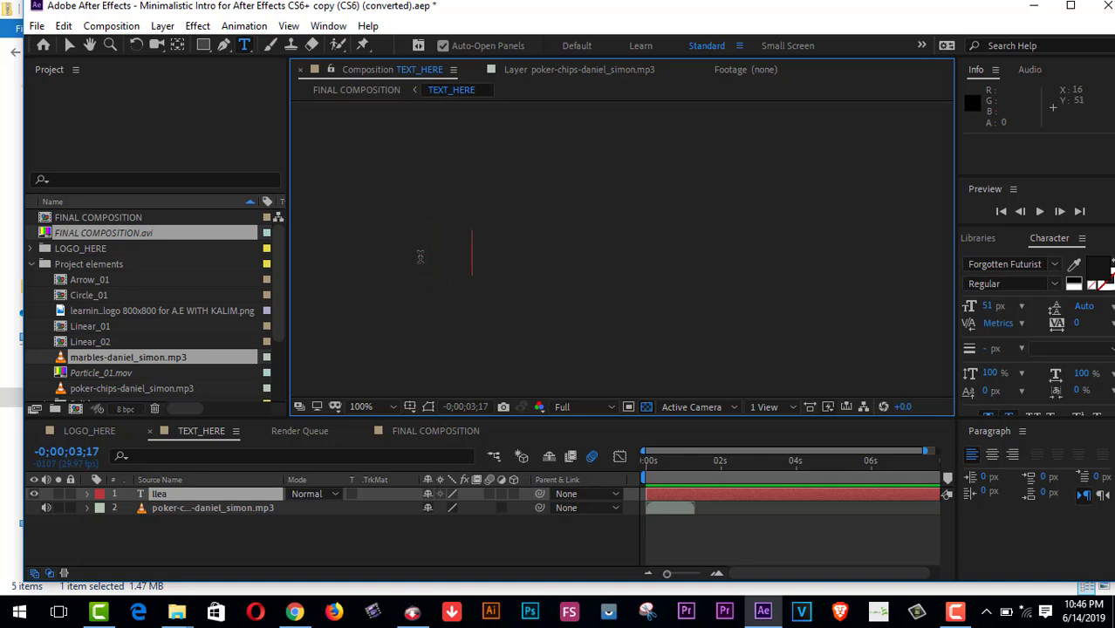
pyautogui.write('rning ')
pyautogui.write('& earning tube')
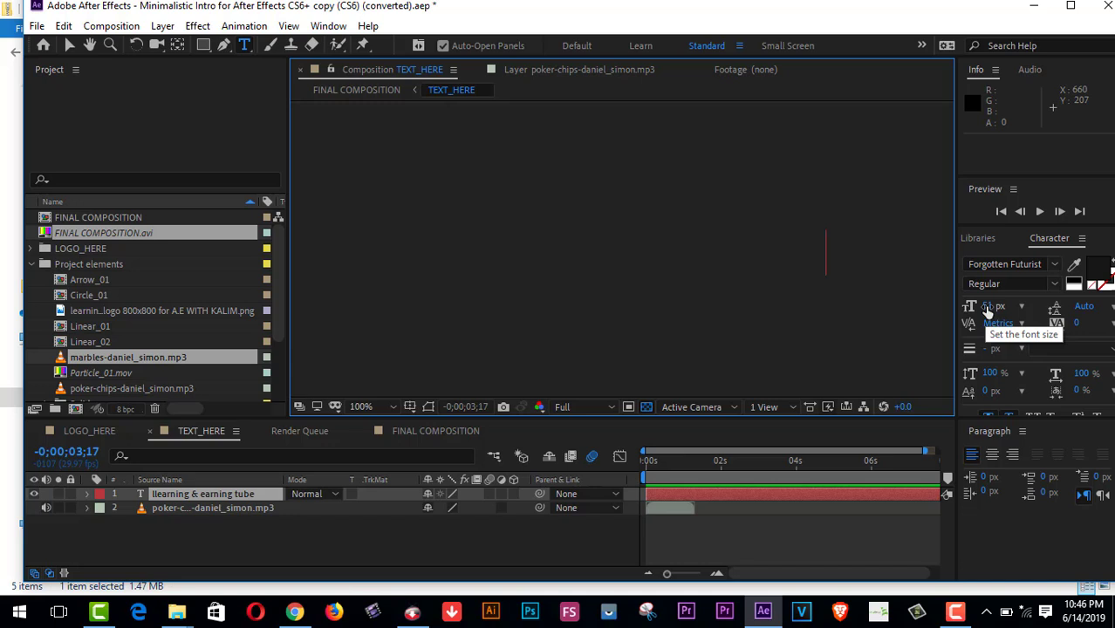
# - Reduce the title font size to 51 px and delete extra characters from the title line
pyautogui.moveTo(987, 310); pyautogui.dragTo(977, 307)
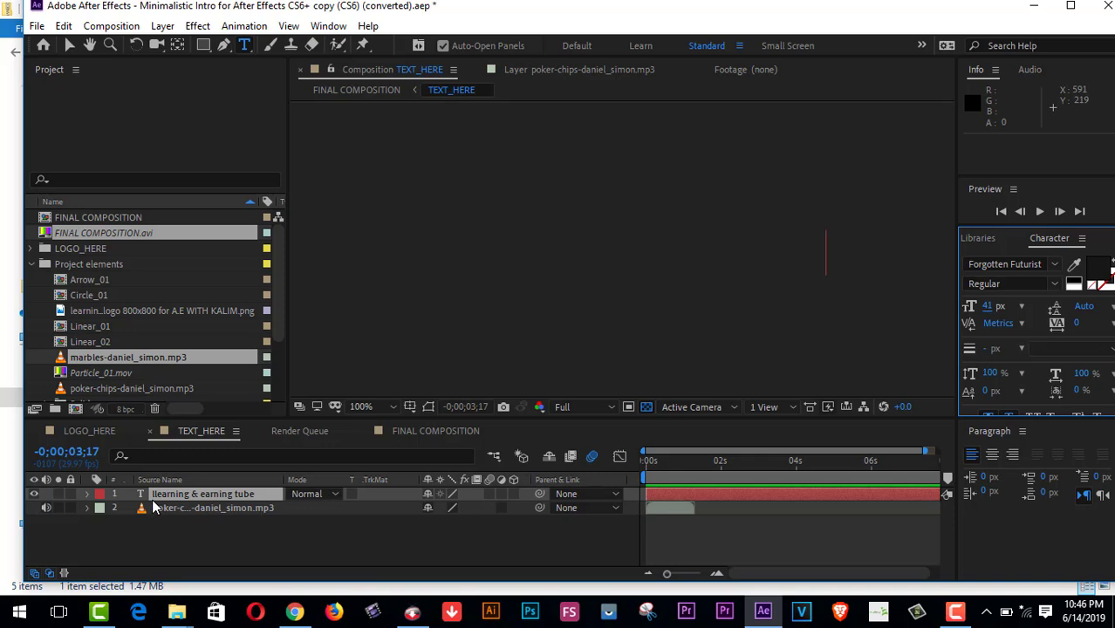
pyautogui.moveTo(834, 255)
pyautogui.mouseDown()
pyautogui.moveTo(489, 262)
pyautogui.moveTo(408, 276)
pyautogui.mouseUp()
pyautogui.press('BackSpace')
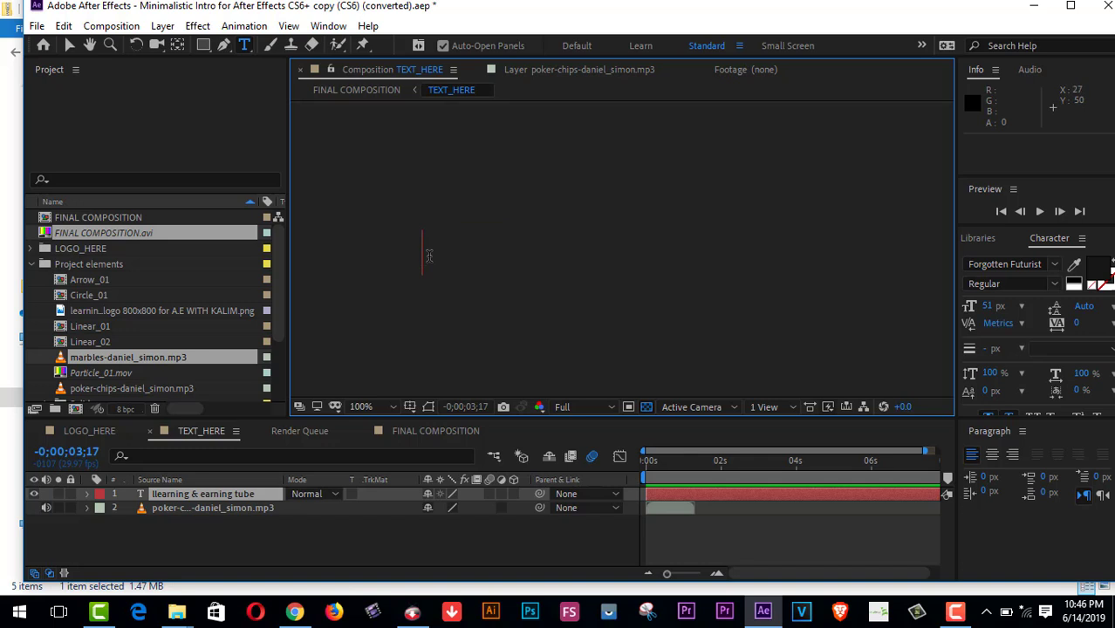
pyautogui.press('BackSpace')
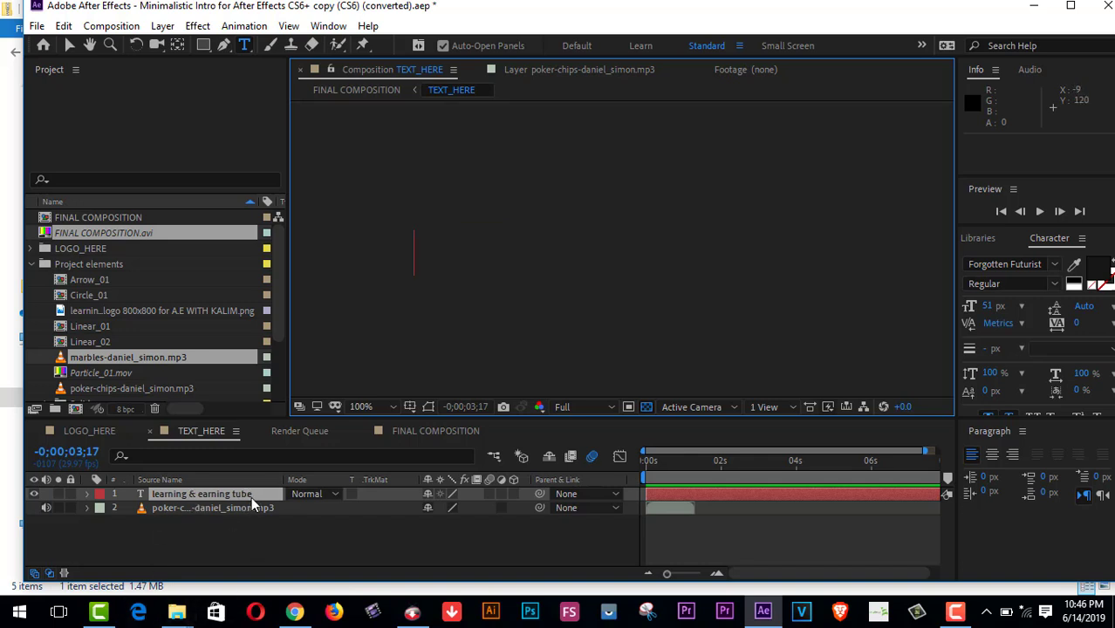
pyautogui.click(410, 432)
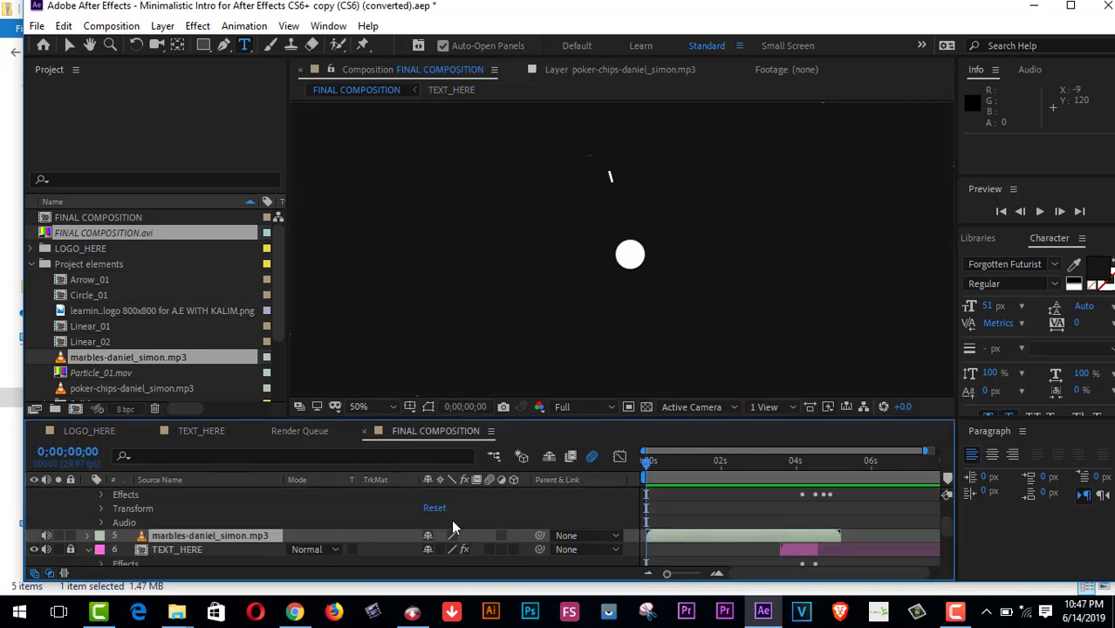
pyautogui.click(1042, 212)
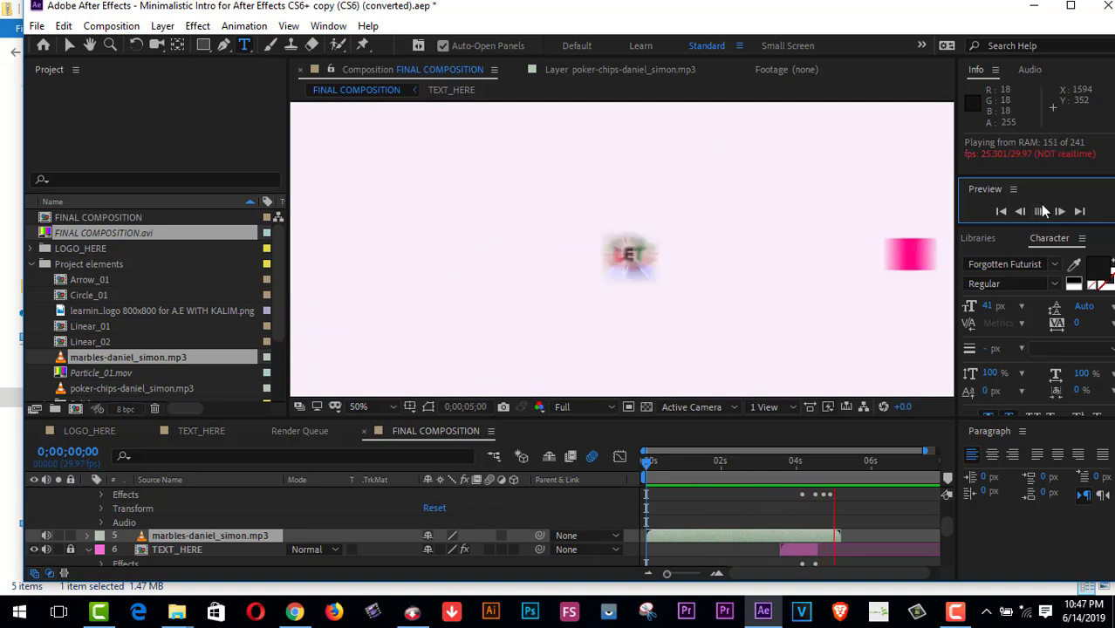
pyautogui.click(1041, 212)
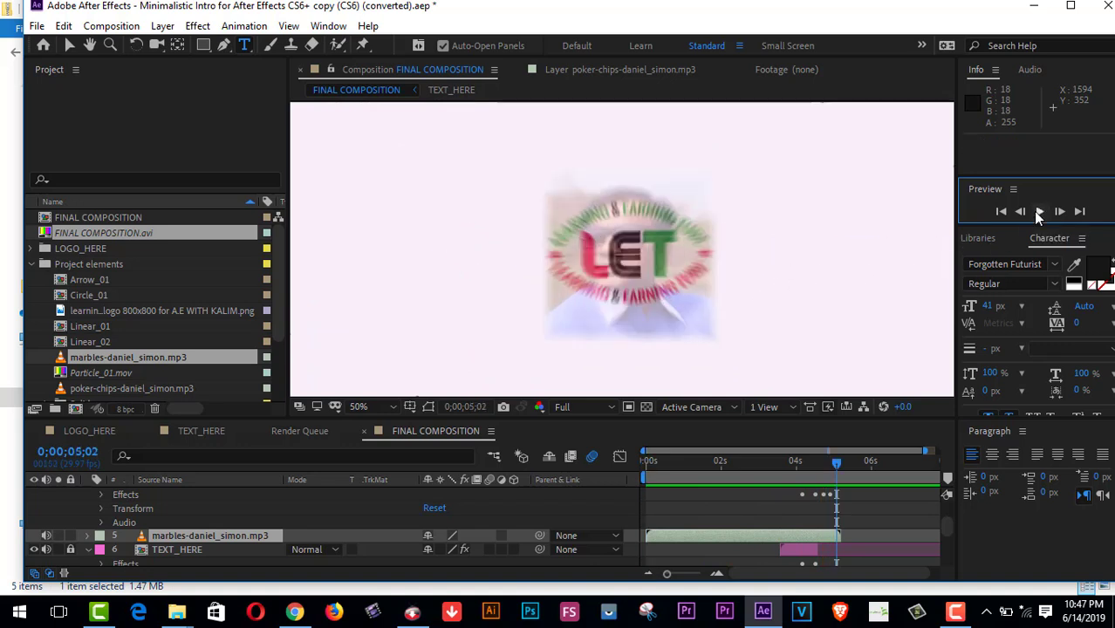
pyautogui.click(681, 461)
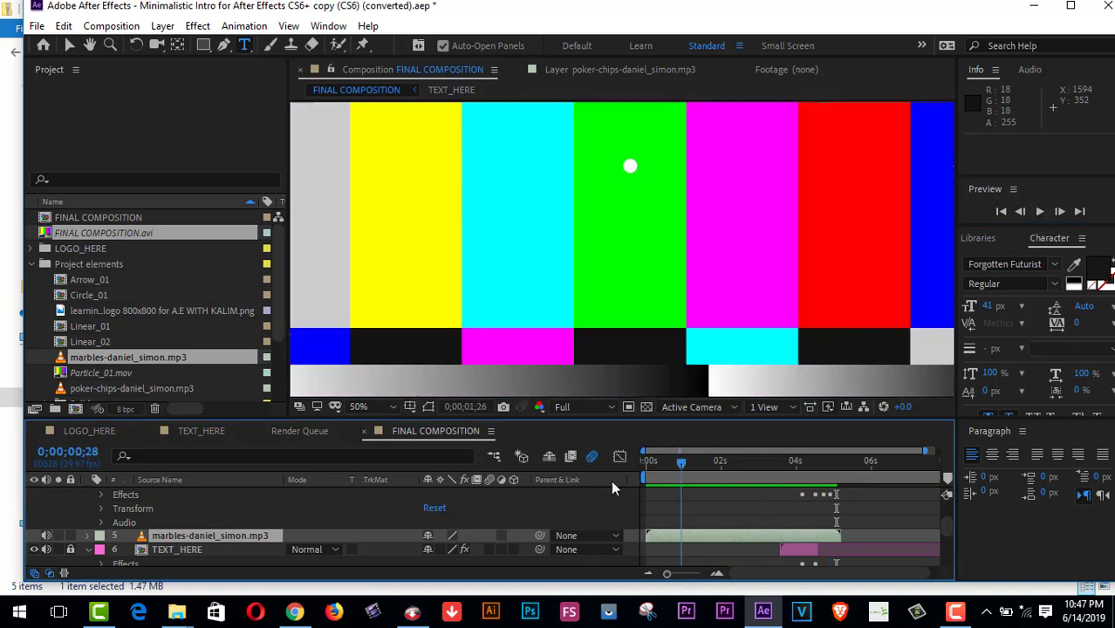
pyautogui.press('Home')
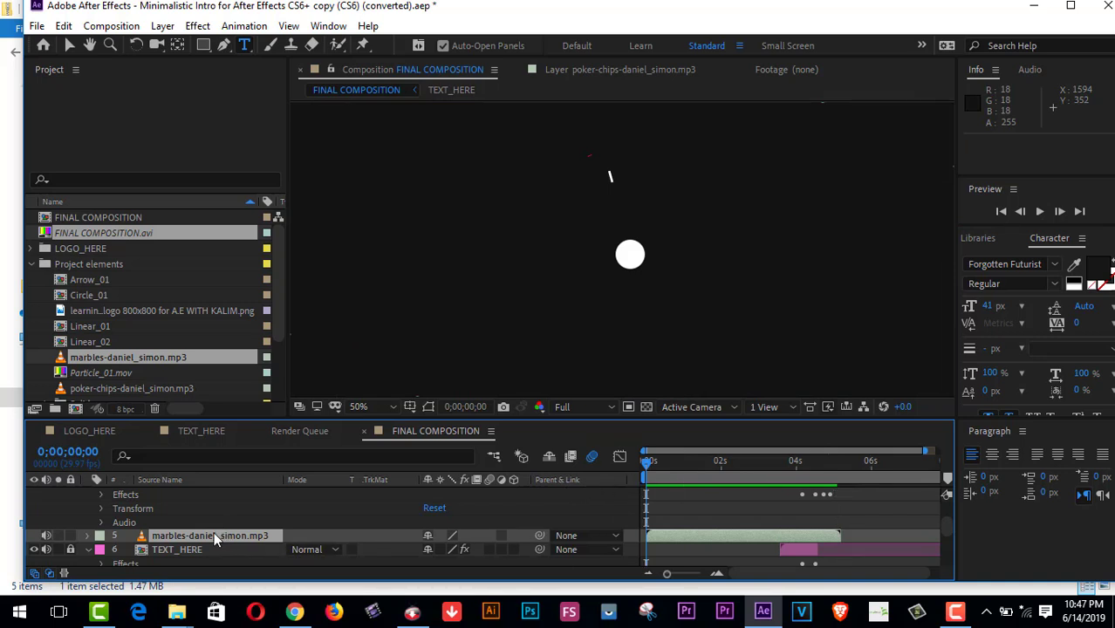
pyautogui.click(217, 433)
pyautogui.write('learning & earning tube')
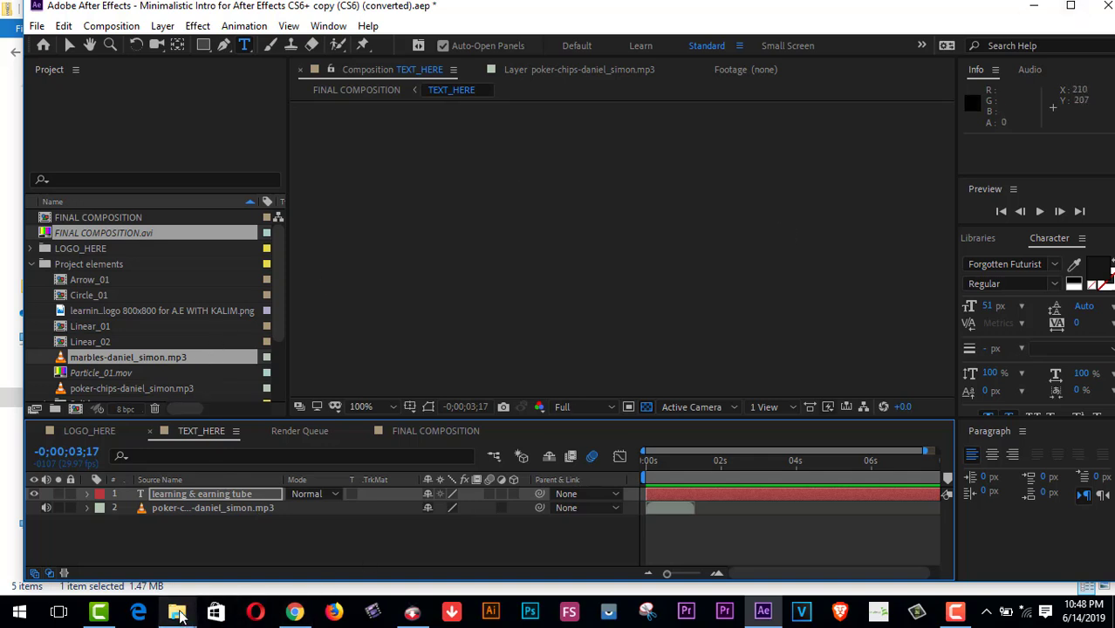
# - Import poker-chips-daniel_simon.mp3 from the background sound folder into Project elements
pyautogui.moveTo(178, 615)
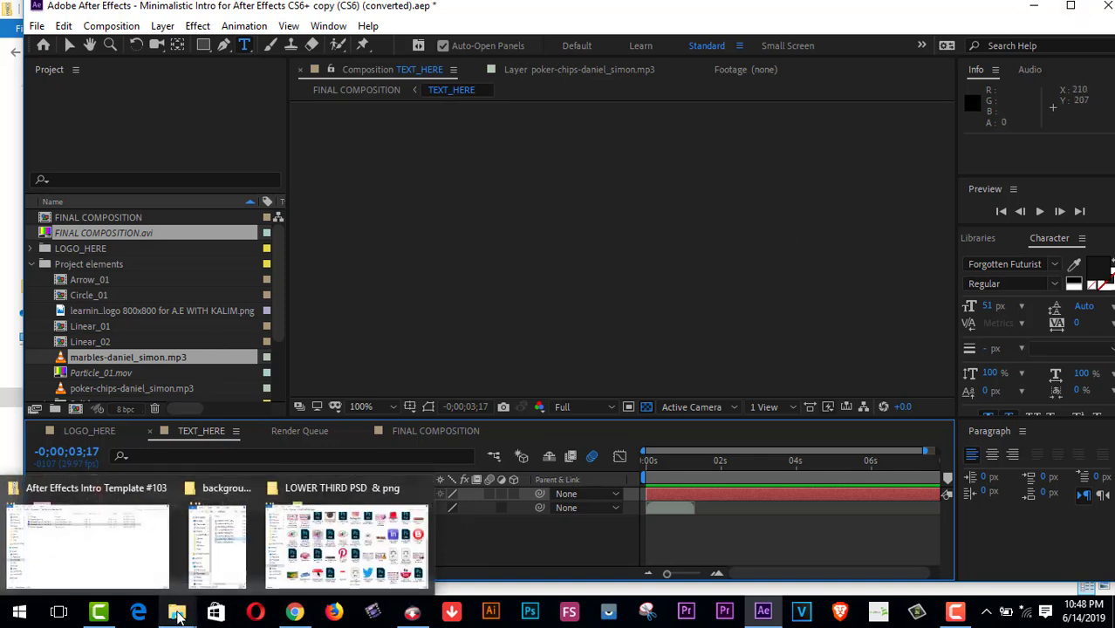
pyautogui.click(214, 563)
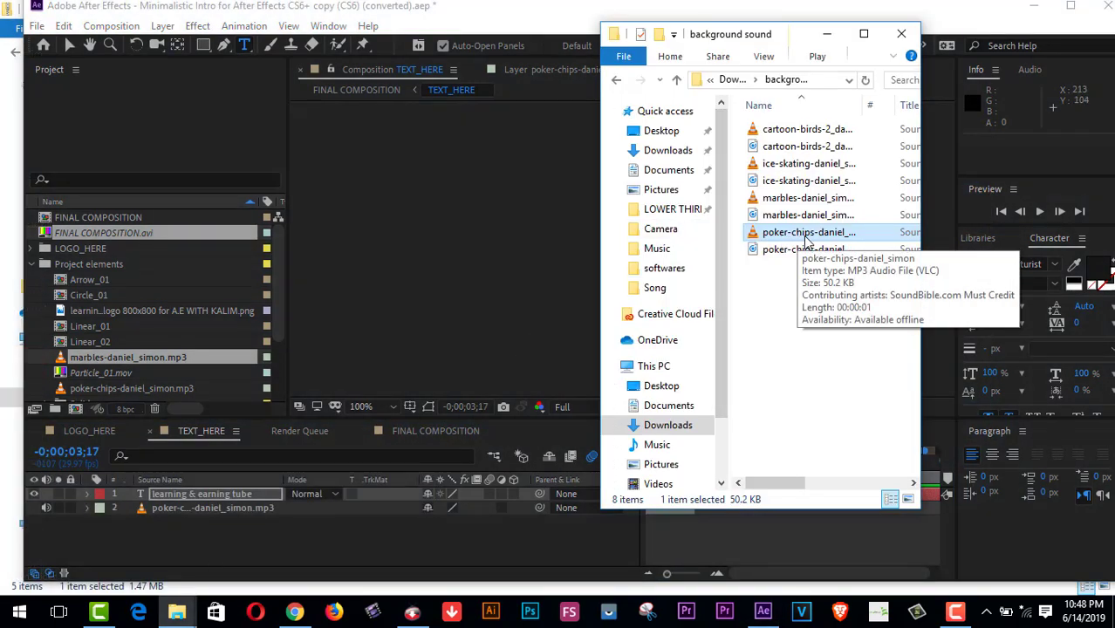
pyautogui.moveTo(807, 241); pyautogui.dragTo(199, 307)
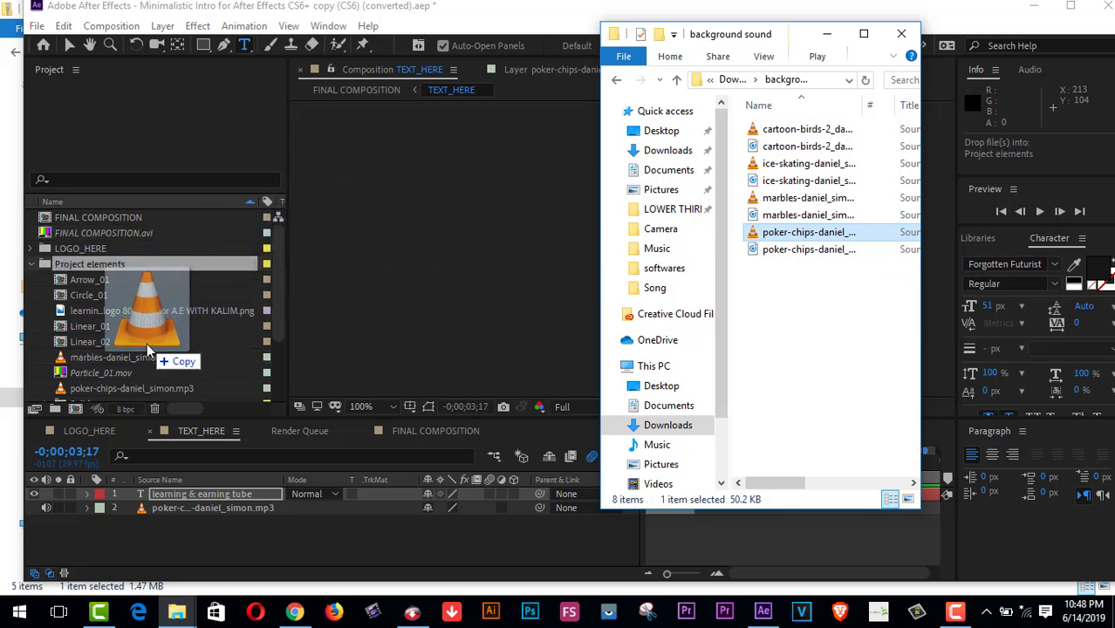
pyautogui.moveTo(199, 307); pyautogui.dragTo(142, 354)
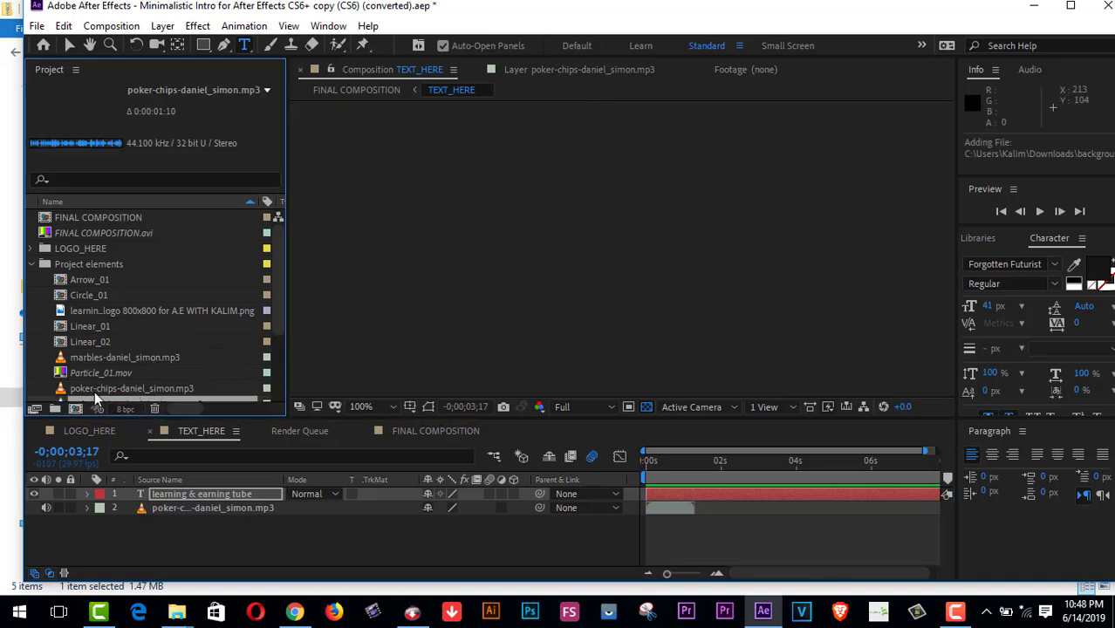
# - Add the poker-chips sound to the TEXT_HERE timeline, then cut the duplicate audio layer
pyautogui.scroll(-3, 174, 348)
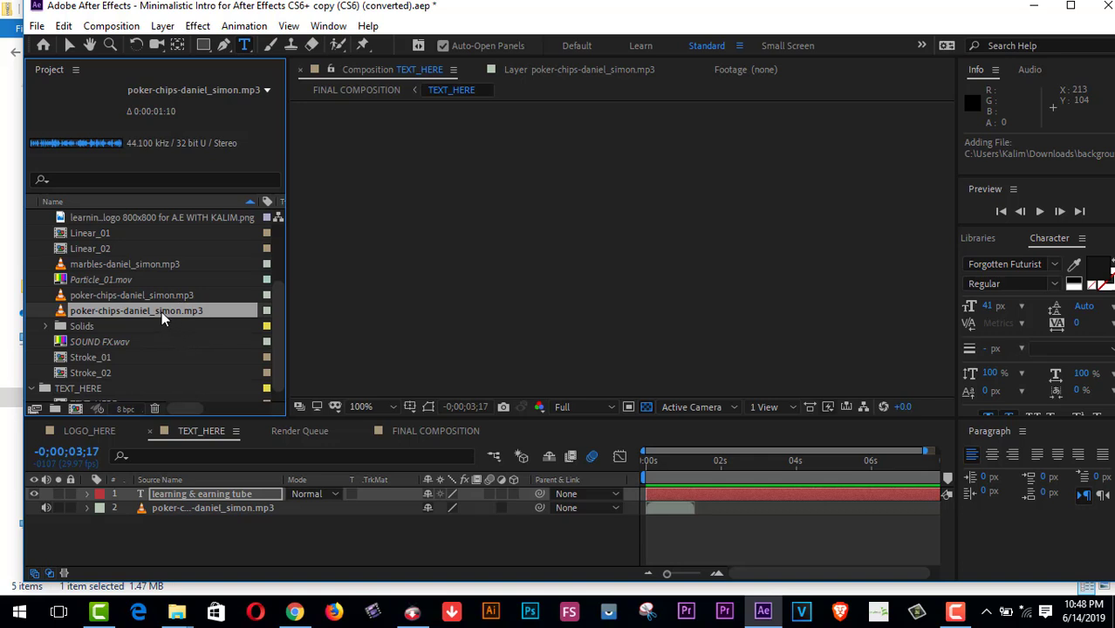
pyautogui.moveTo(162, 316); pyautogui.dragTo(194, 518)
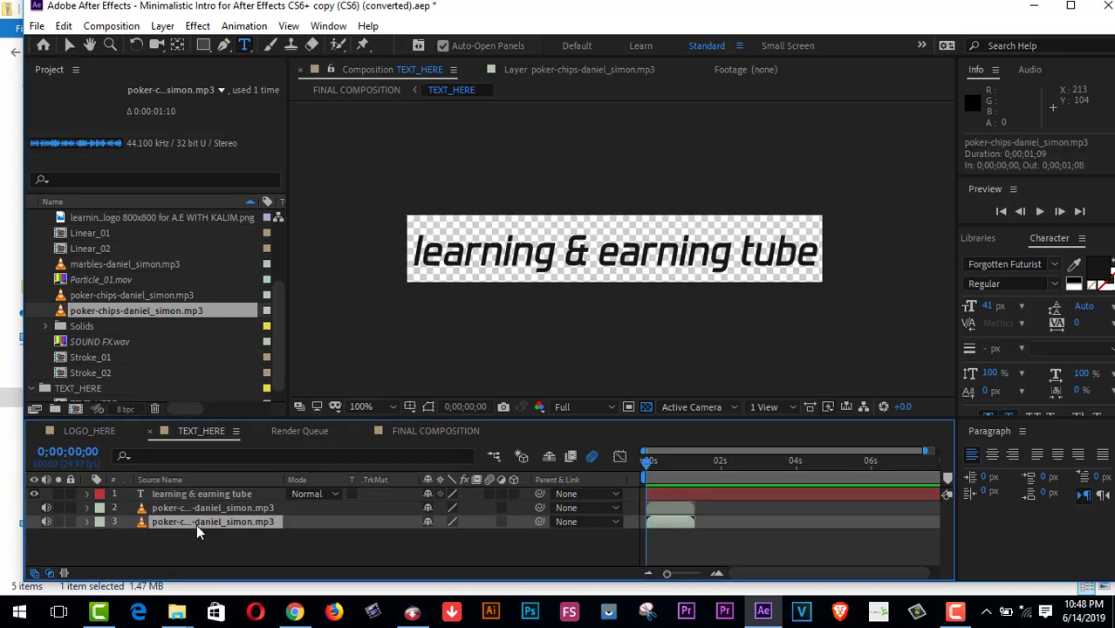
pyautogui.click(63, 26)
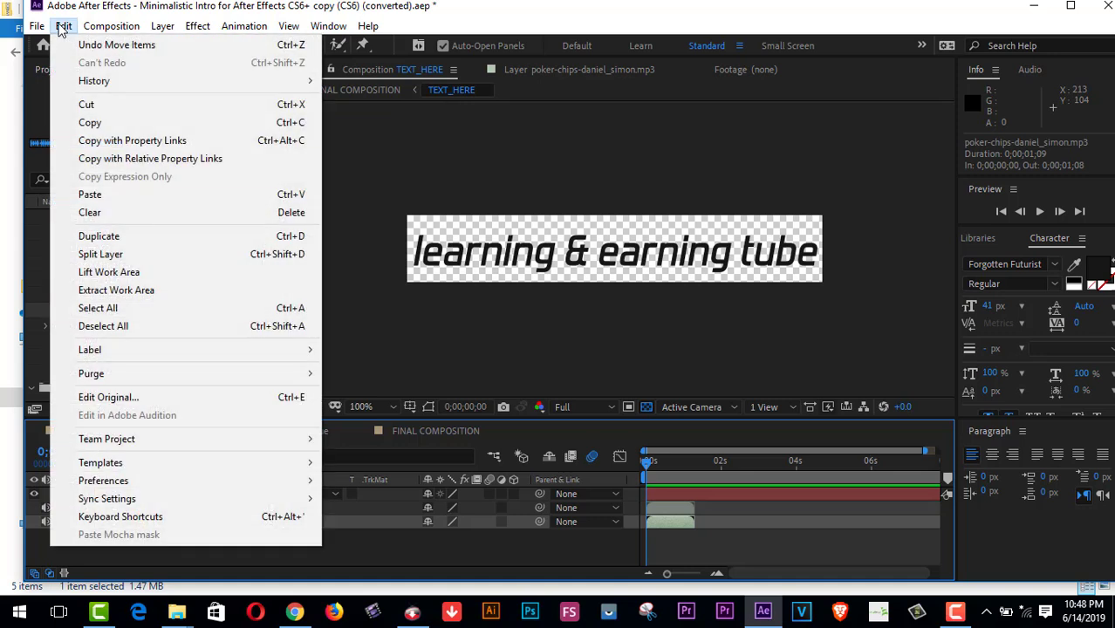
pyautogui.click(92, 105)
pyautogui.hotkey('ctrl', 'x')
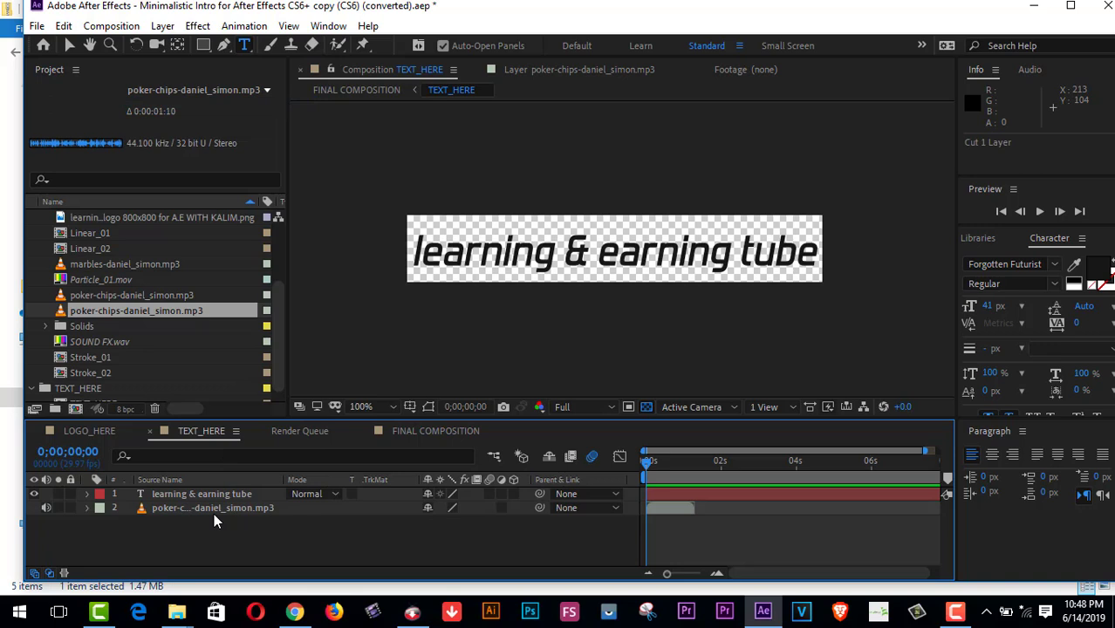
pyautogui.click(213, 494)
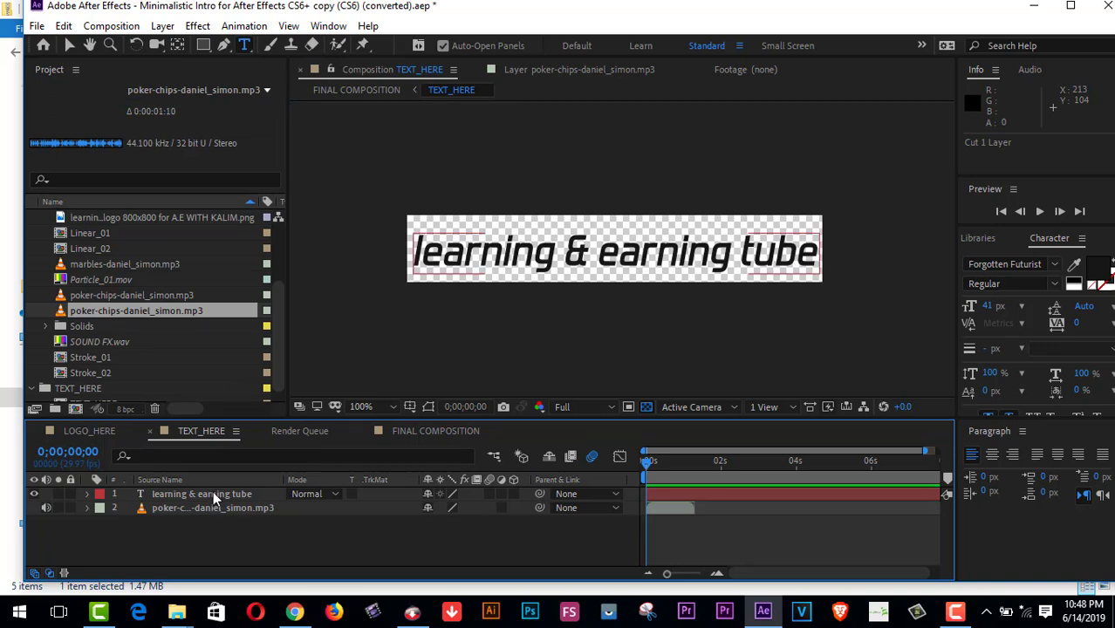
pyautogui.click(201, 514)
# - In LOGO_HERE, drag the LET logo PNG from the LOWER THIRD PSD & png folder into the project
pyautogui.click(87, 431)
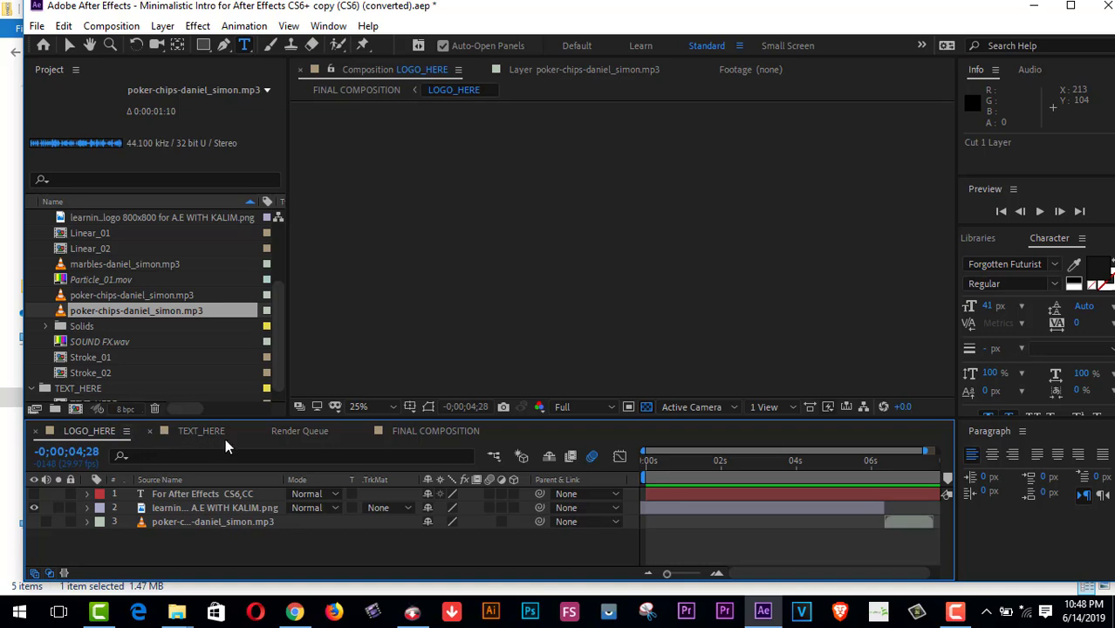
pyautogui.click(213, 508)
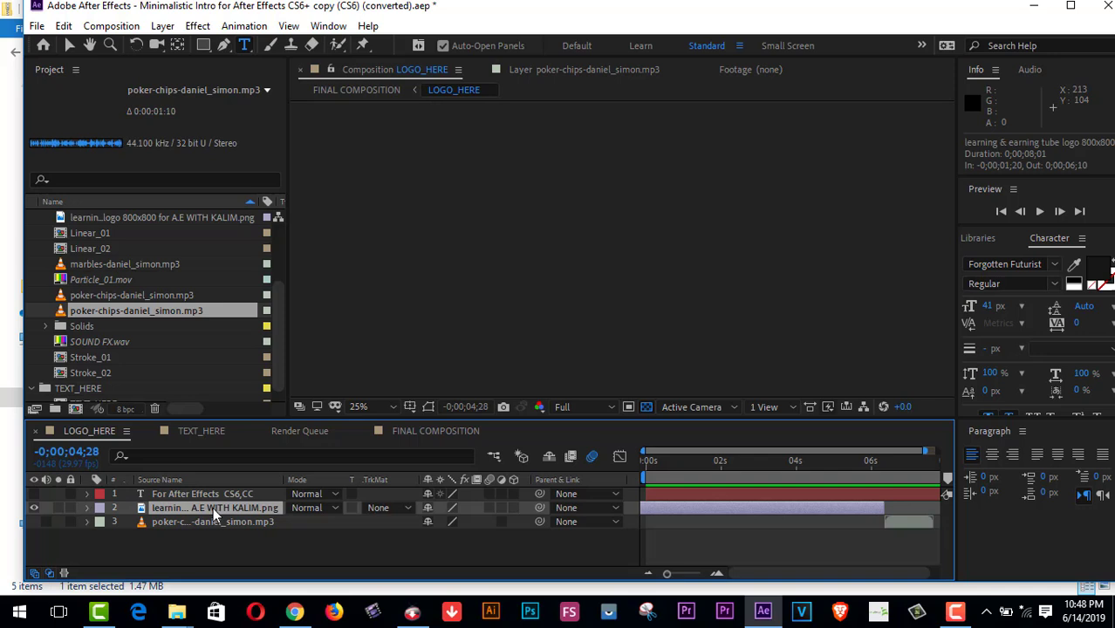
pyautogui.moveTo(177, 617)
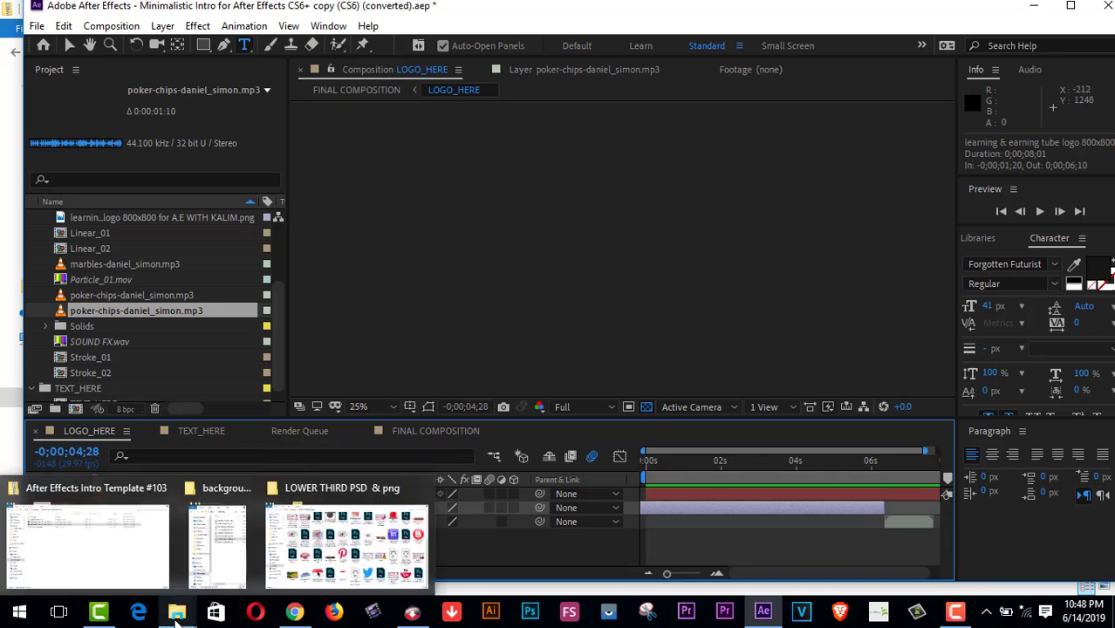
pyautogui.click(332, 558)
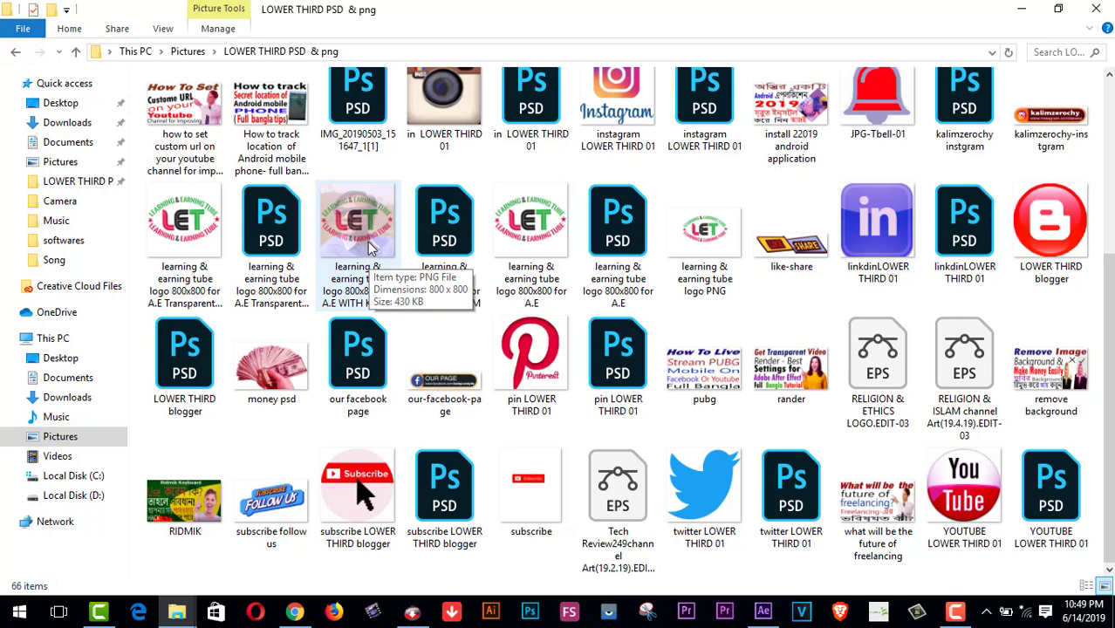
pyautogui.click(1064, 11)
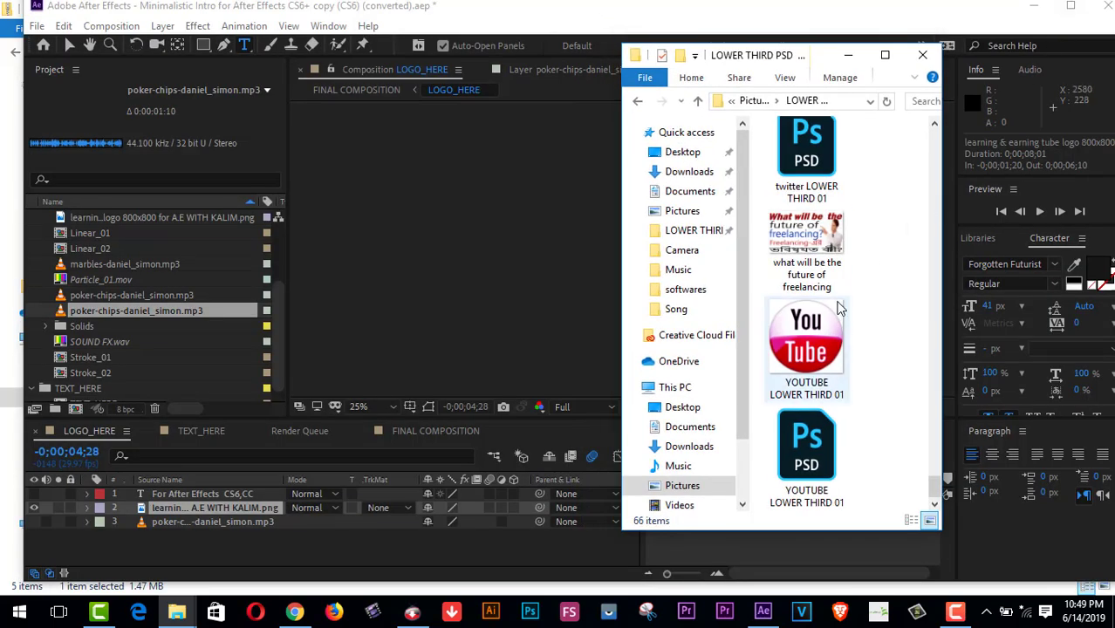
pyautogui.moveTo(934, 476)
pyautogui.mouseDown()
pyautogui.moveTo(948, 439)
pyautogui.moveTo(818, 267)
pyautogui.moveTo(525, 281)
pyautogui.mouseUp()
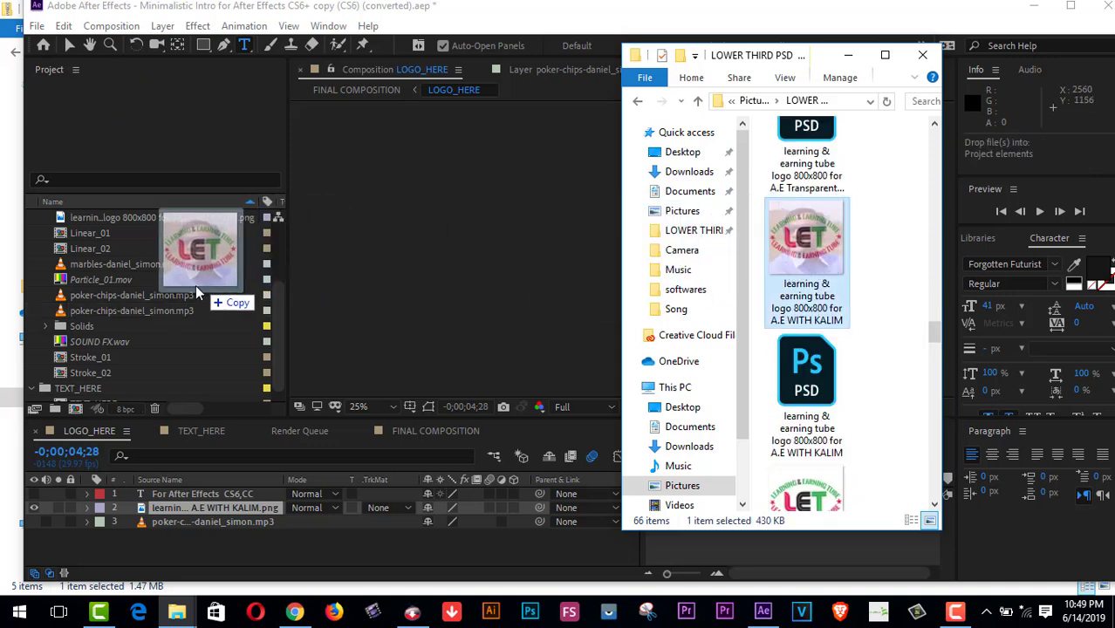
pyautogui.moveTo(524, 281); pyautogui.dragTo(178, 300)
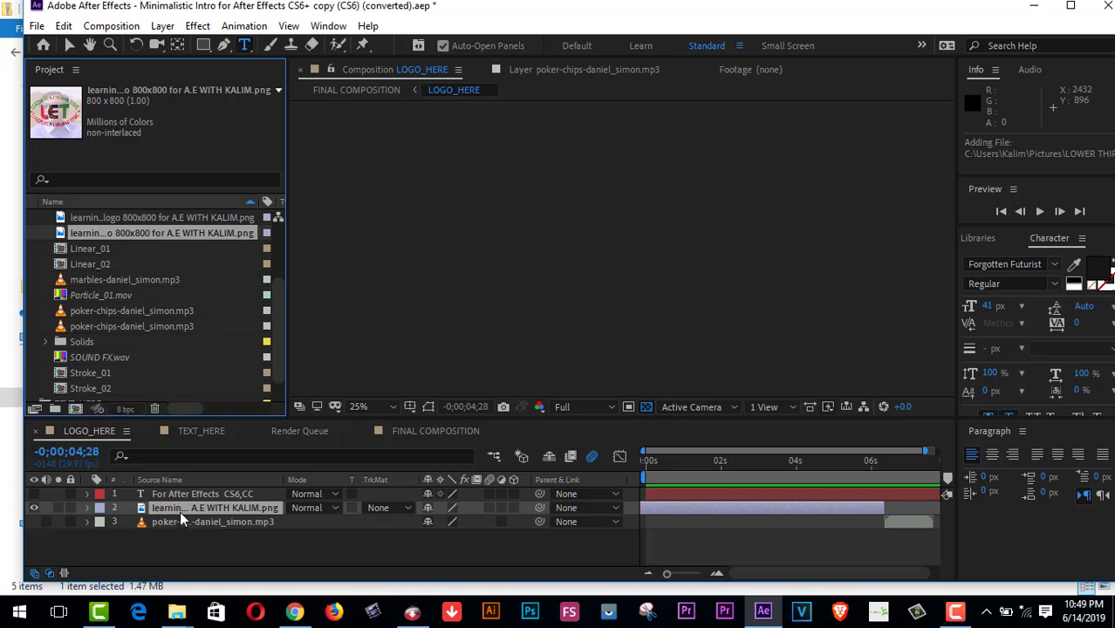
pyautogui.click(195, 525)
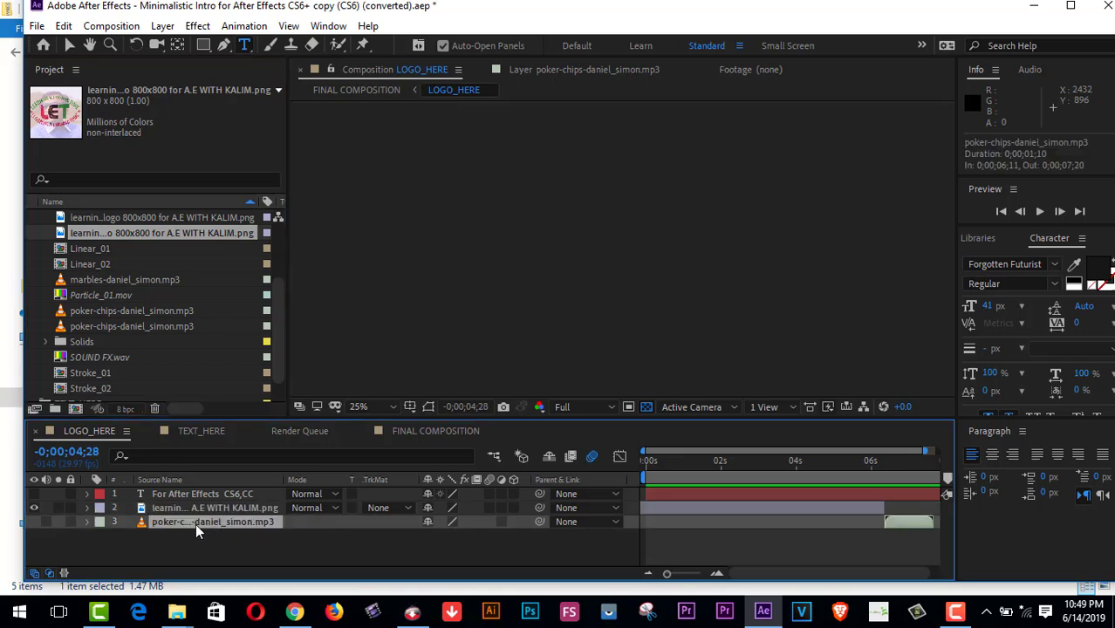
pyautogui.click(204, 510)
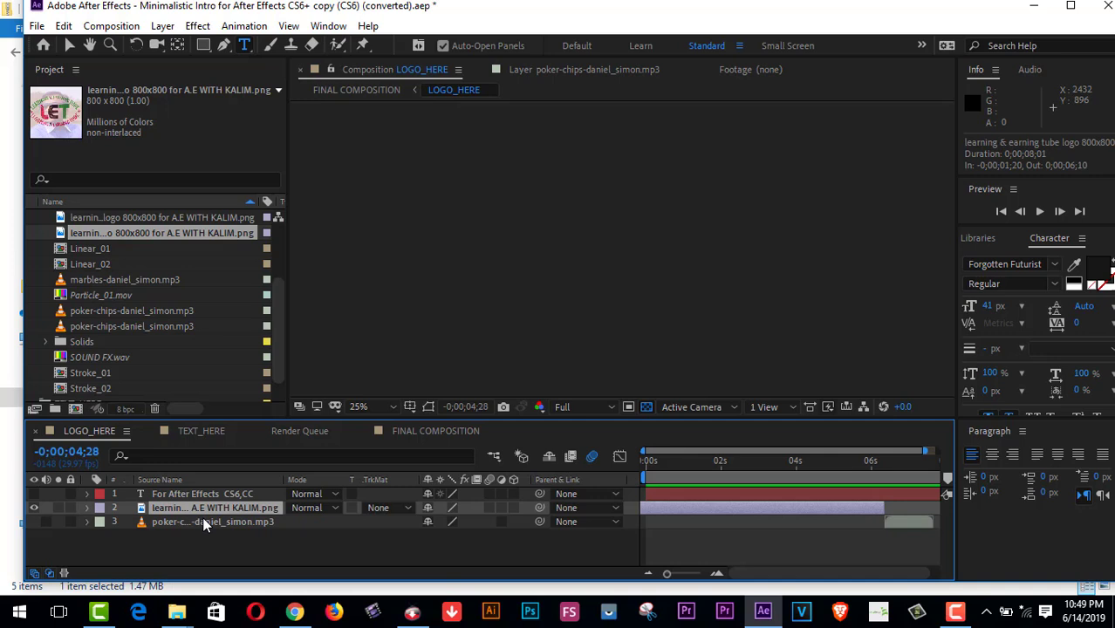
# - Preview FINAL COMPOSITION twice to confirm the LET logo reveal, then rewind to the first frame
pyautogui.click(420, 432)
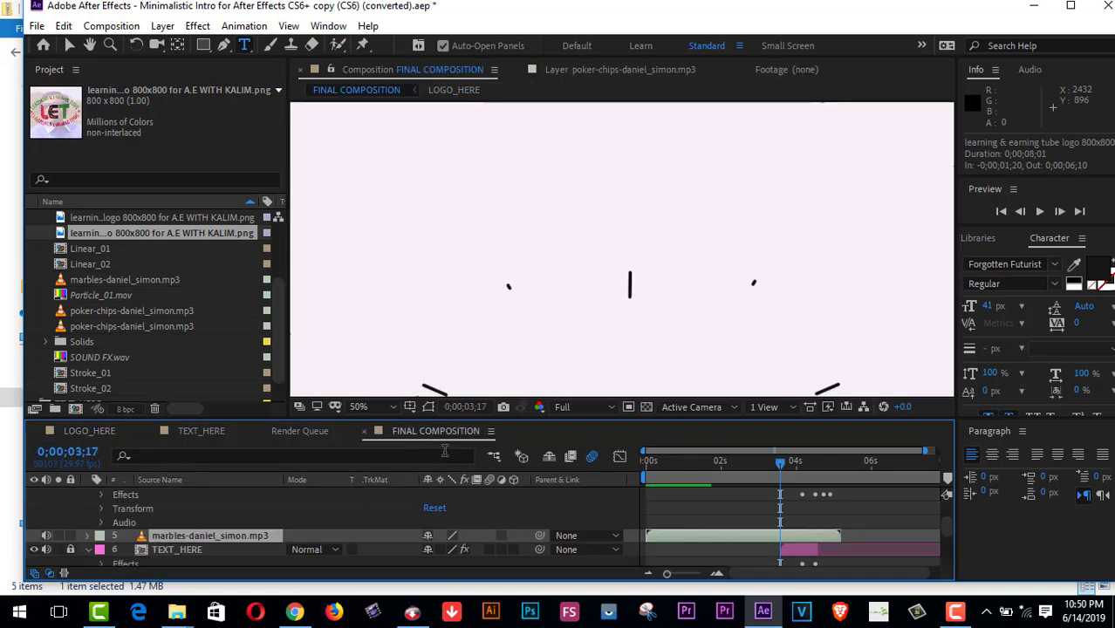
pyautogui.click(1041, 213)
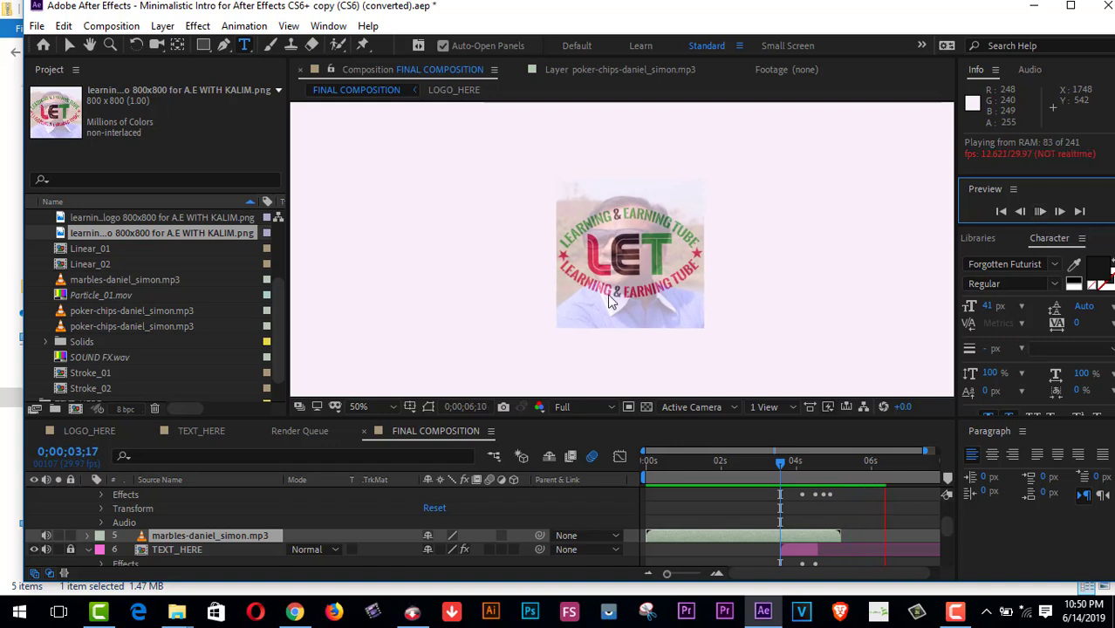
pyautogui.click(777, 462)
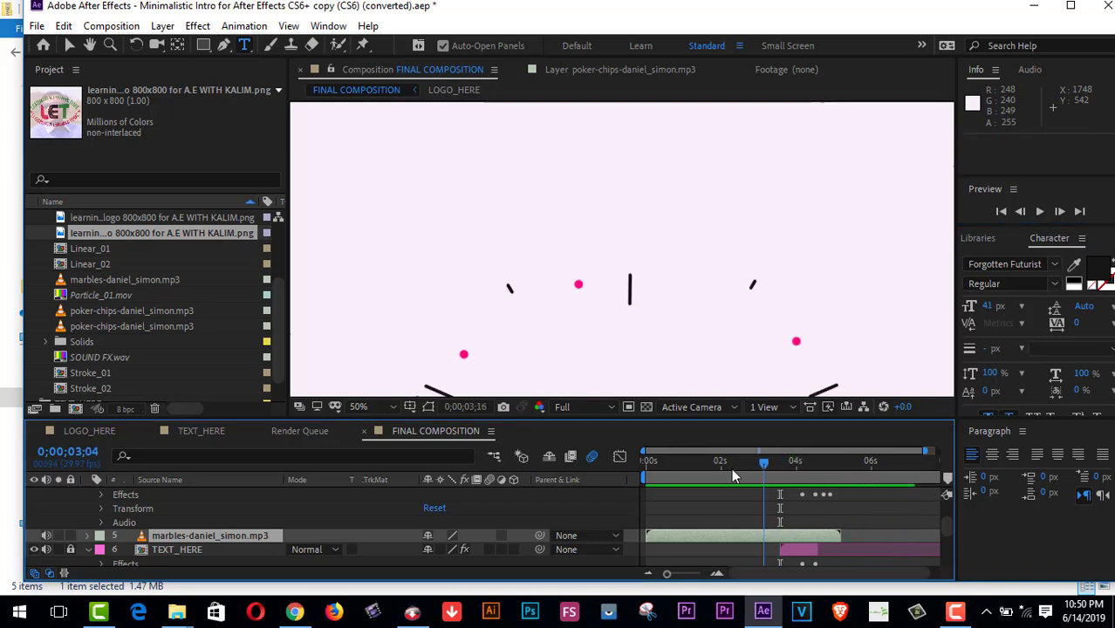
pyautogui.click(1040, 211)
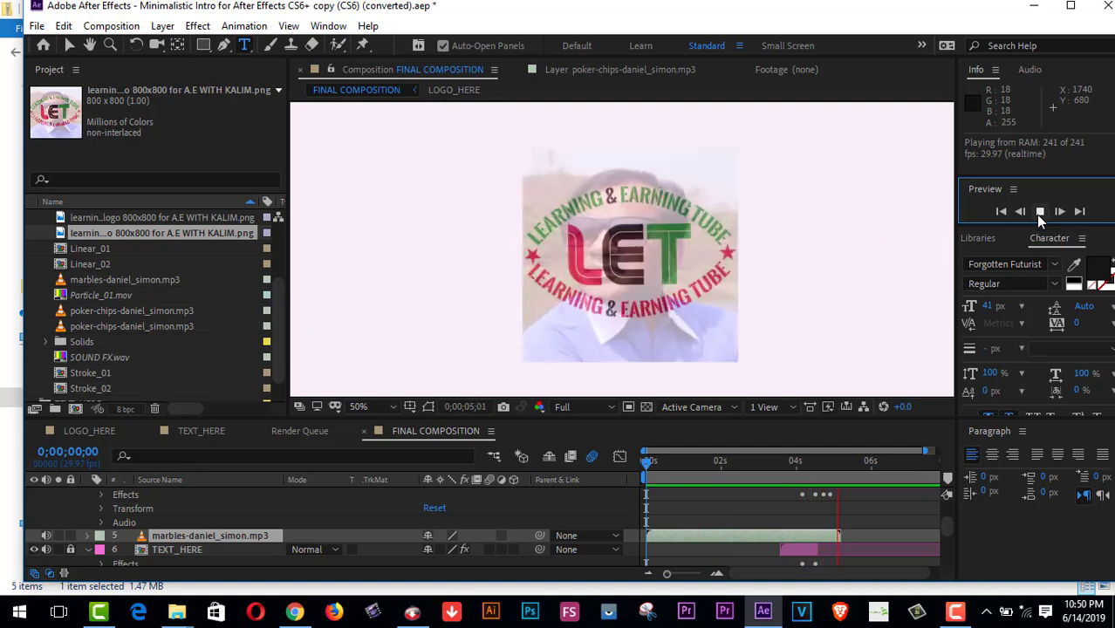
pyautogui.click(1039, 212)
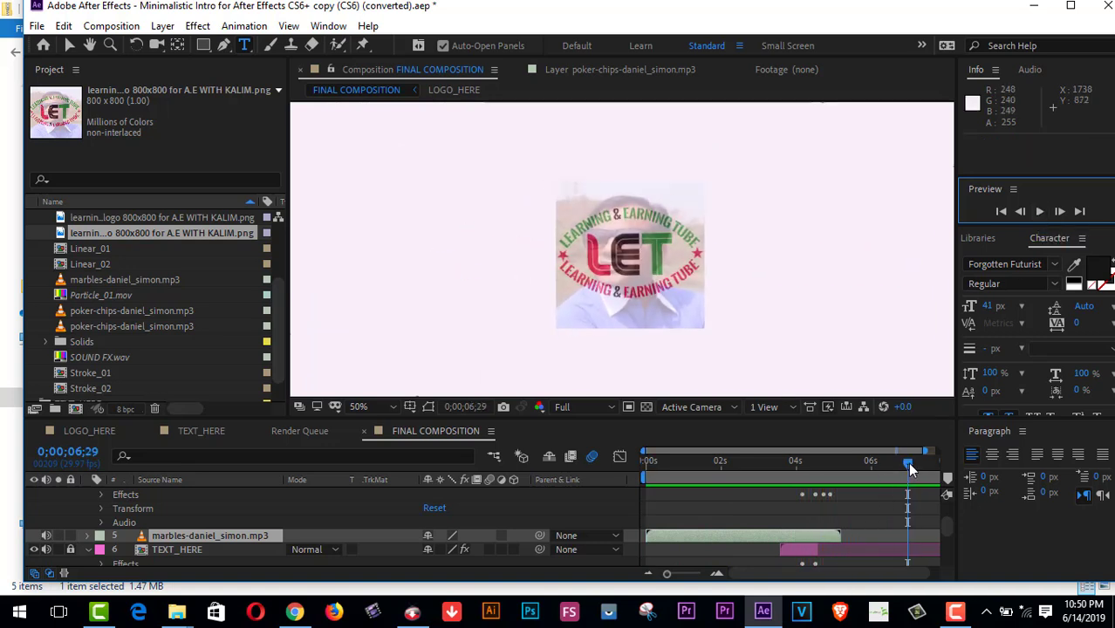
pyautogui.moveTo(908, 462); pyautogui.dragTo(624, 470)
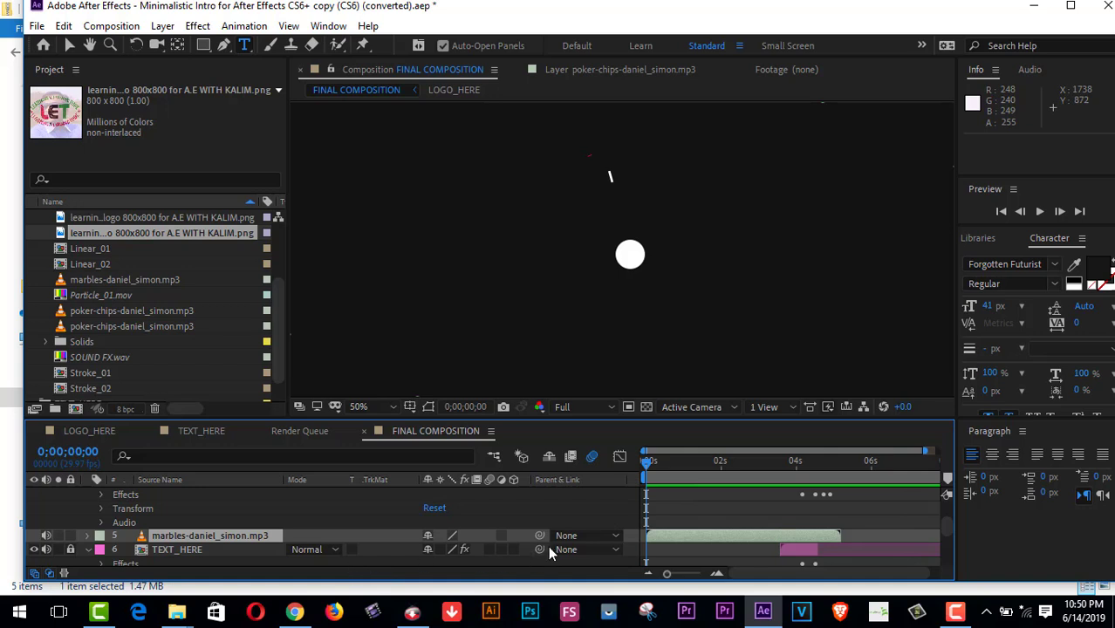
# - Shift the poker-chips mp3 layer one frame in LOGO_HERE, glance at TEXT_HERE, then return
pyautogui.click(105, 431)
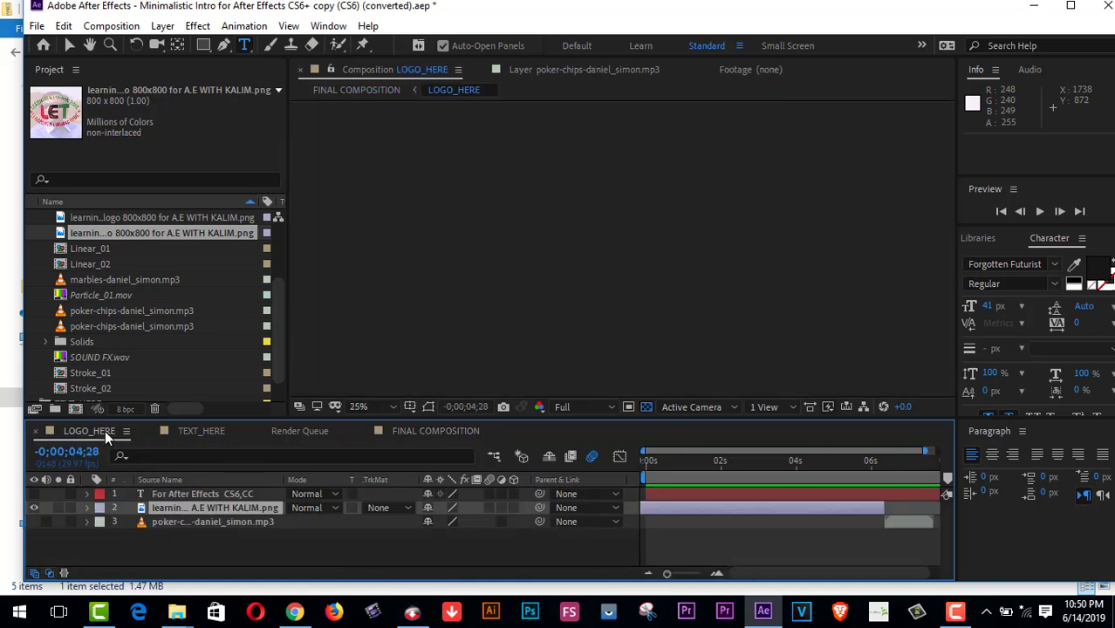
pyautogui.click(210, 523)
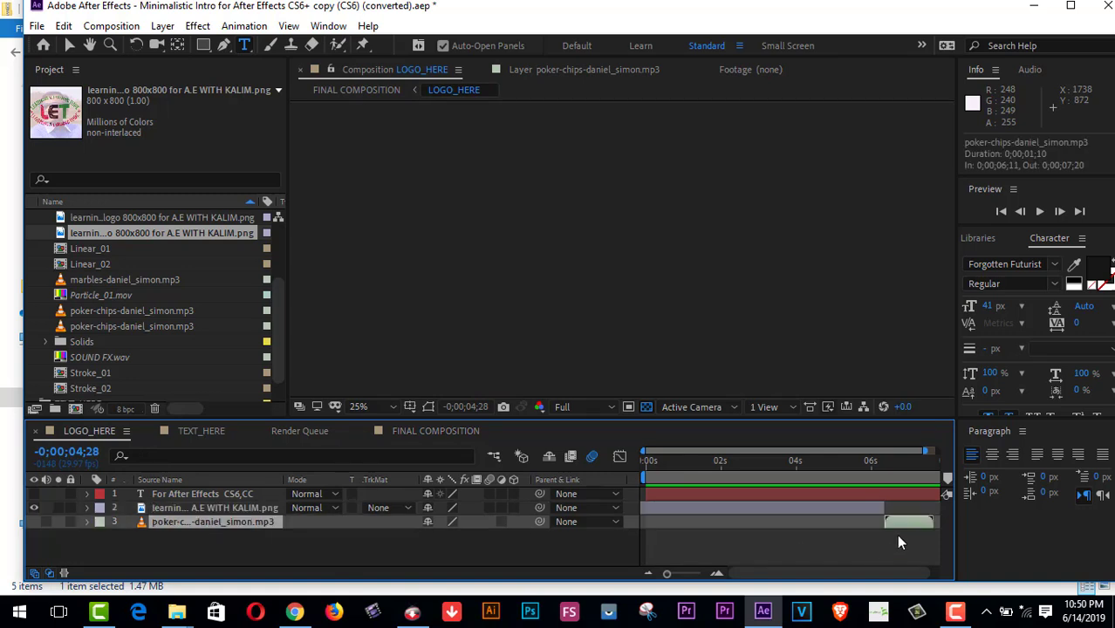
pyautogui.moveTo(906, 524); pyautogui.dragTo(906, 523)
pyautogui.click(208, 431)
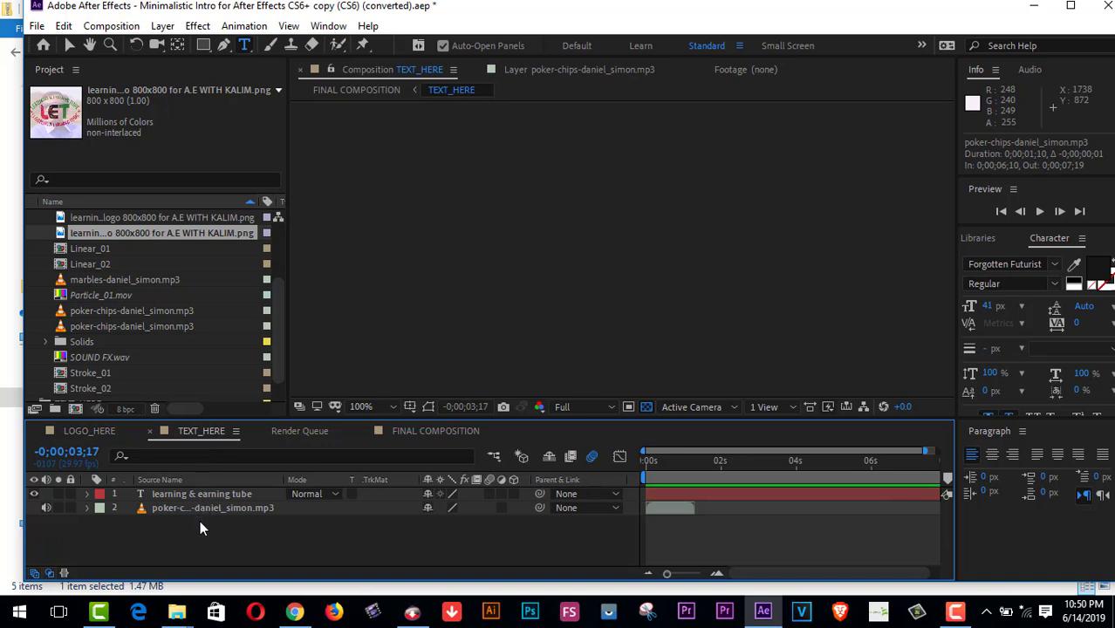
pyautogui.click(110, 433)
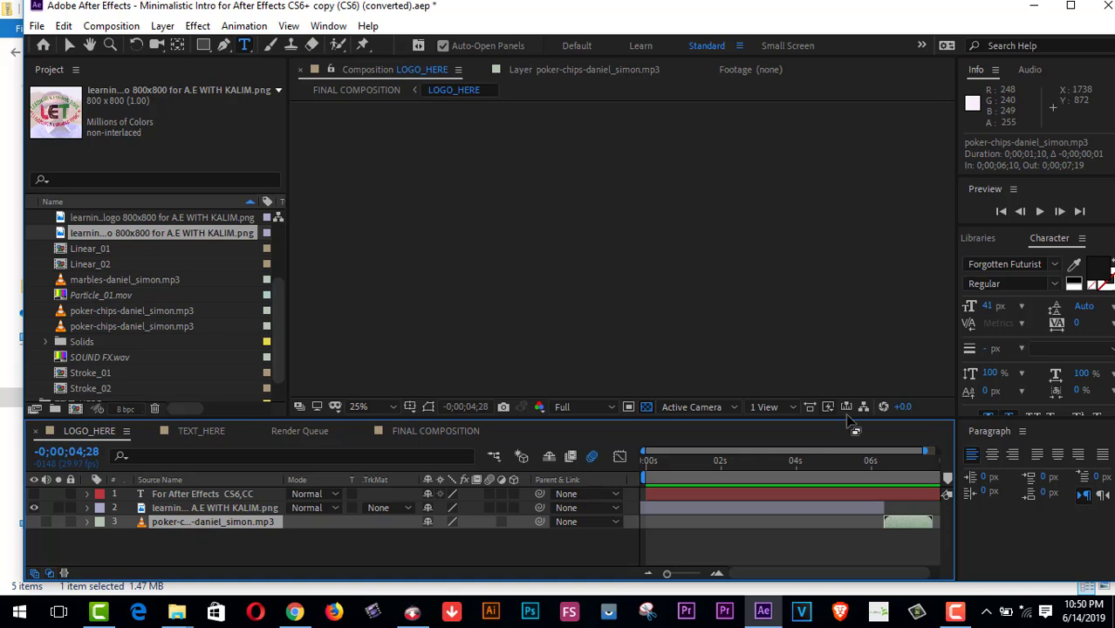
# - Preview LOGO_HERE, then play FINAL COMPOSITION from frame 0 to about 0;00;07;16
pyautogui.click(1040, 215)
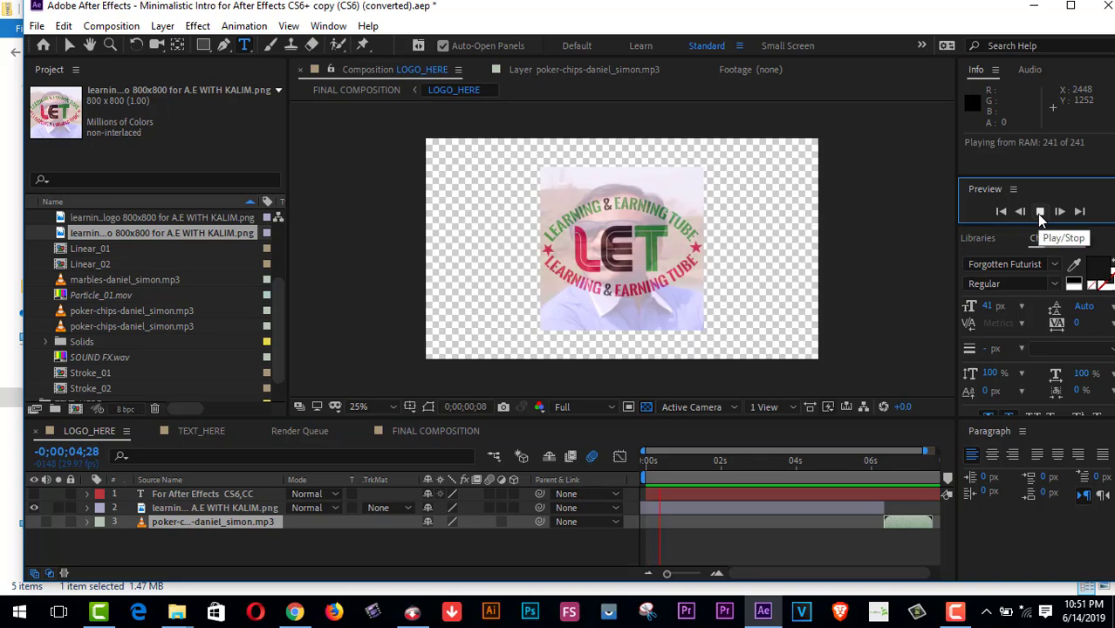
pyautogui.click(1040, 213)
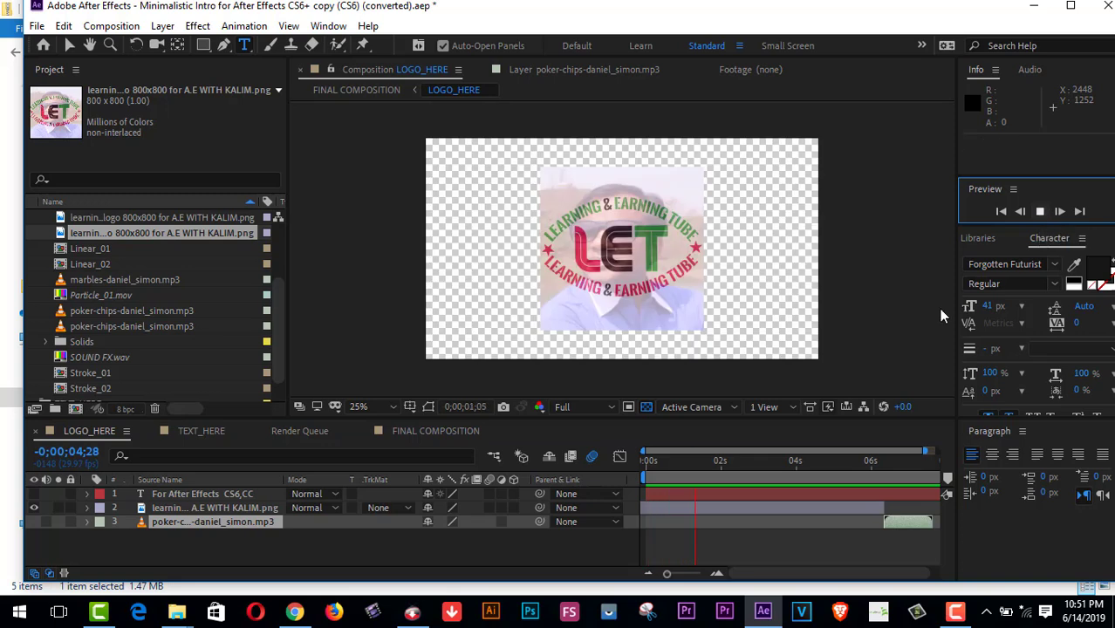
pyautogui.click(417, 431)
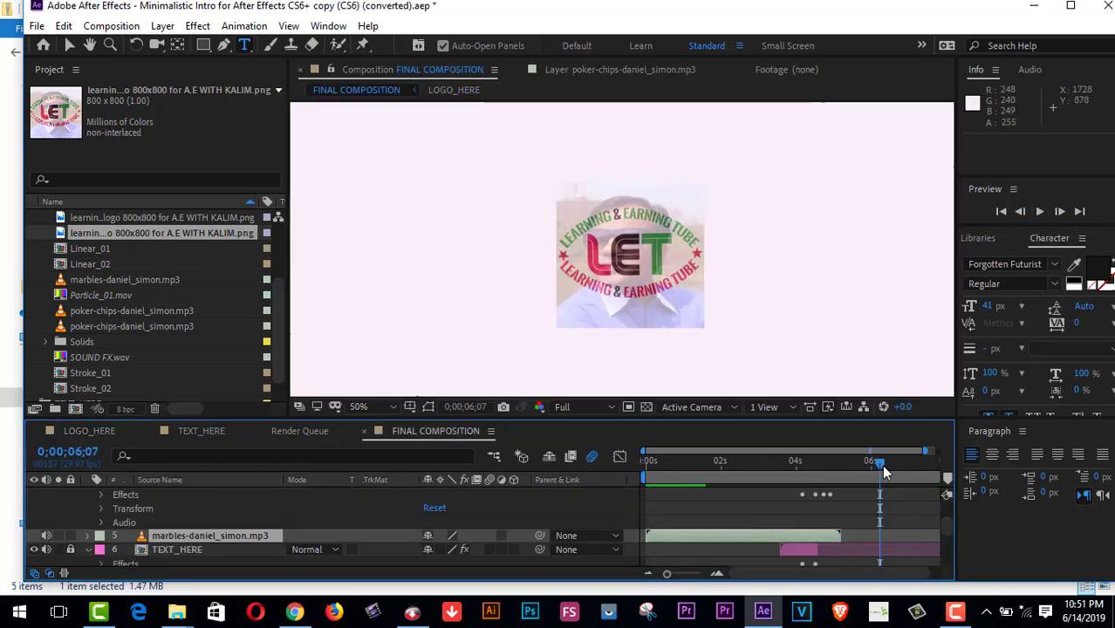
pyautogui.moveTo(881, 464); pyautogui.dragTo(614, 486)
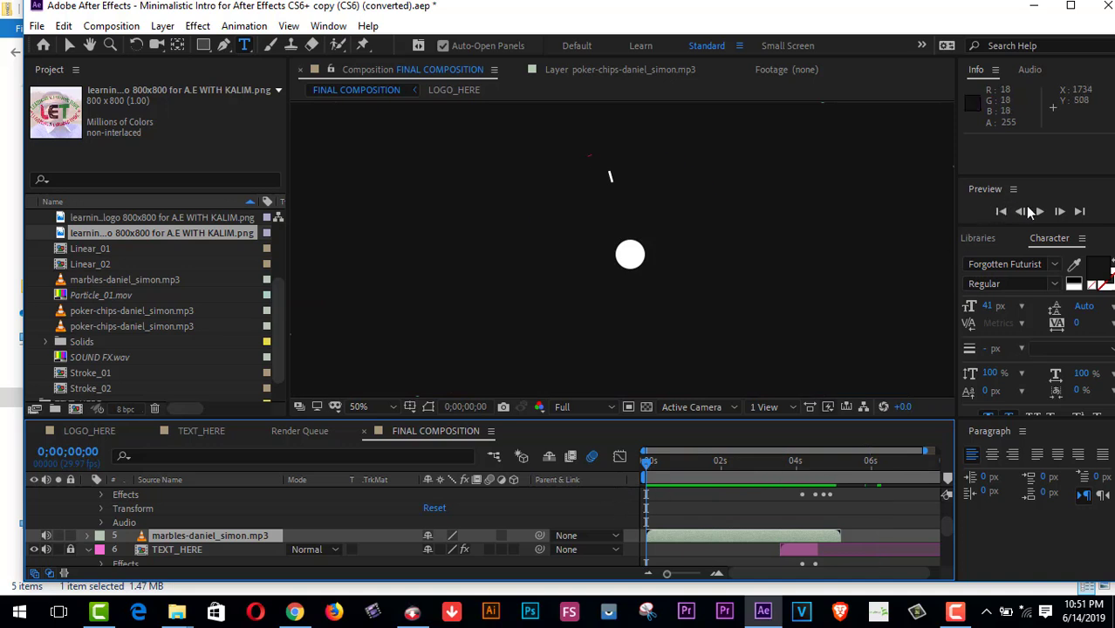
pyautogui.click(1039, 213)
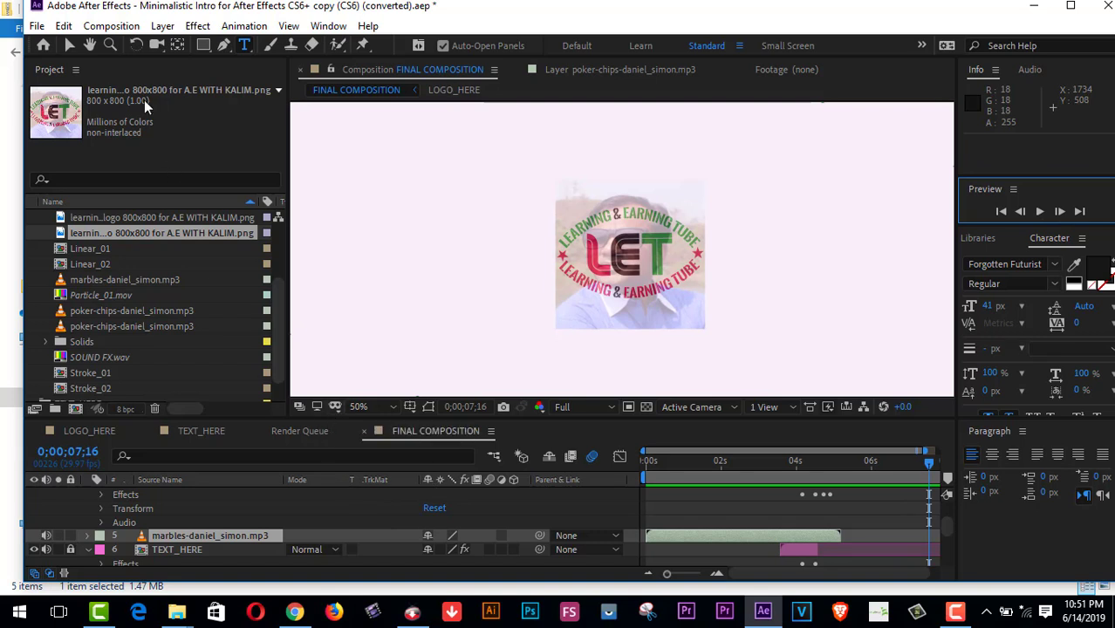
pyautogui.click(120, 28)
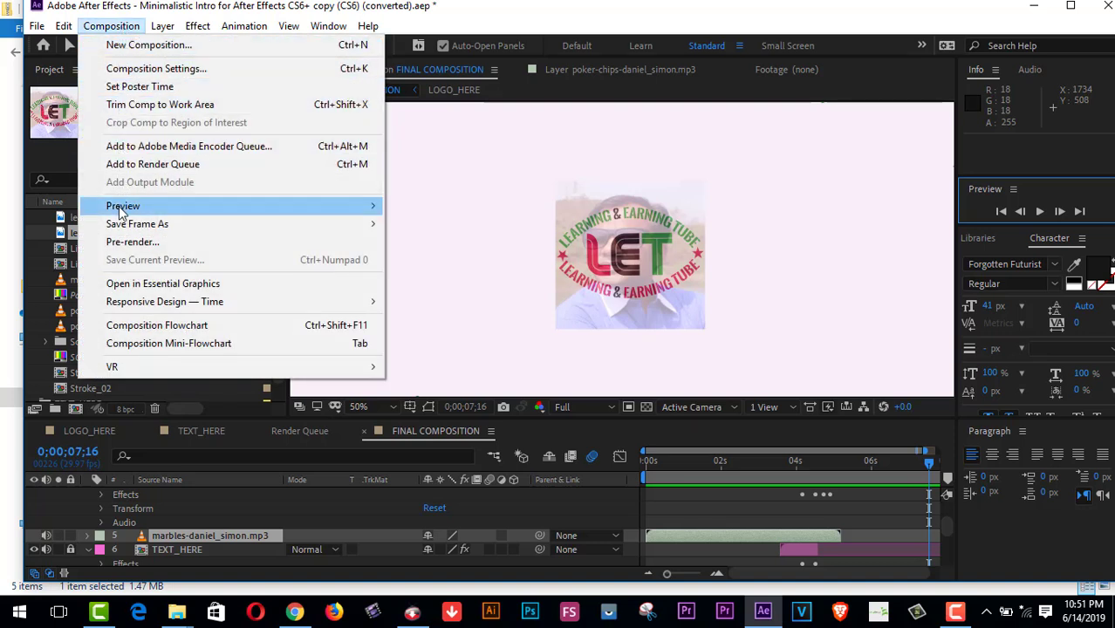
# - Queue FINAL COMPOSITION and confirm render settings at Full resolution, Read Only cache, Current Settings depth
pyautogui.click(117, 243)
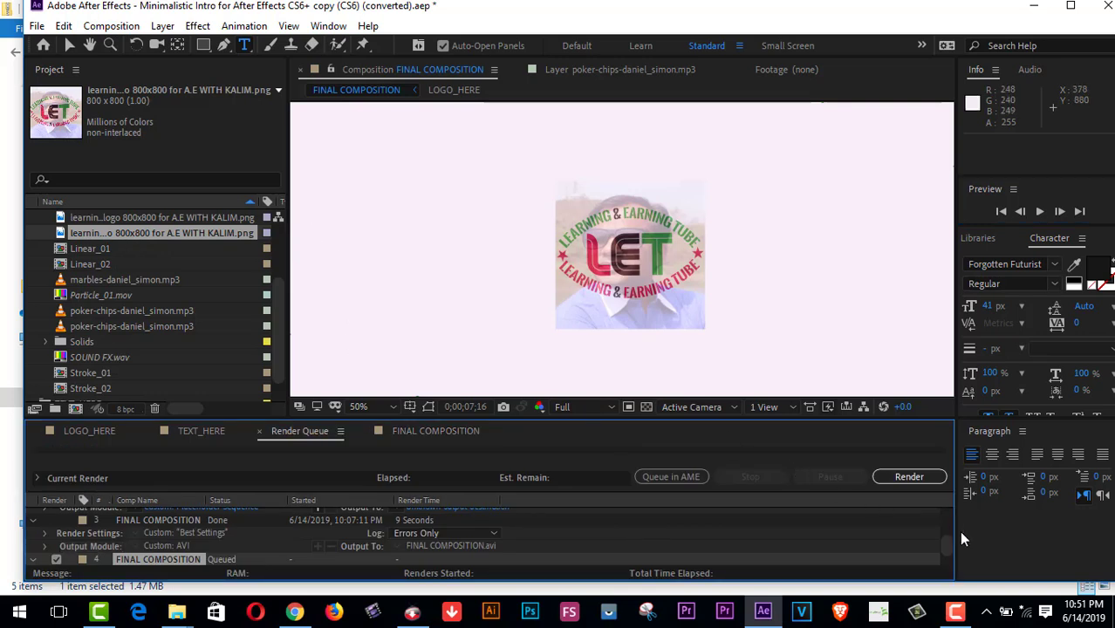
pyautogui.moveTo(947, 543); pyautogui.dragTo(948, 531)
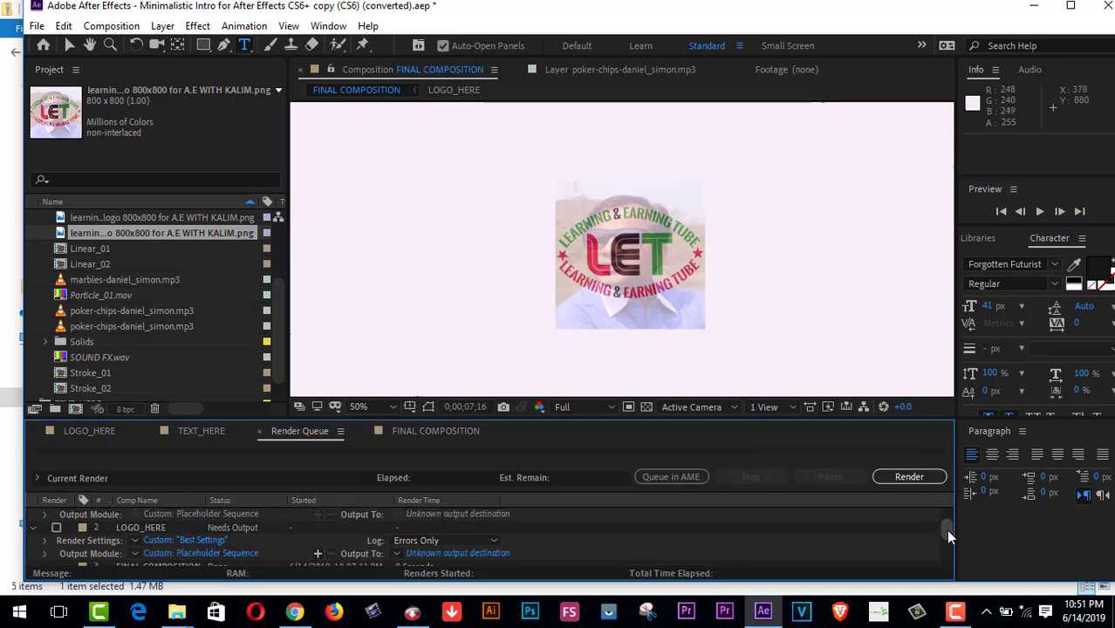
pyautogui.click(202, 534)
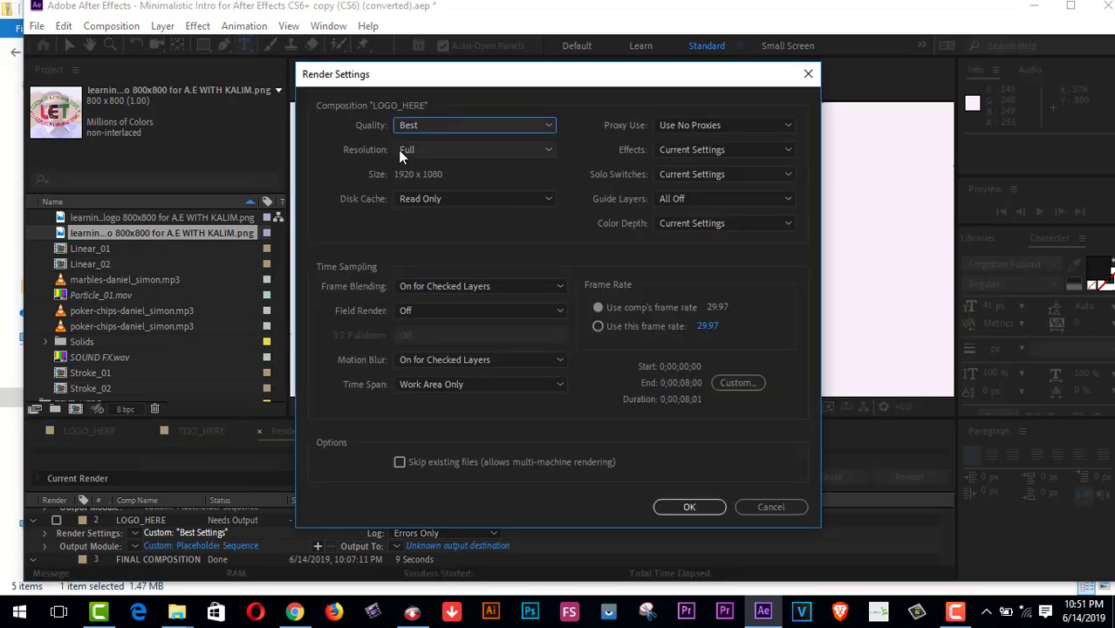
pyautogui.click(454, 152)
pyautogui.click(454, 152)
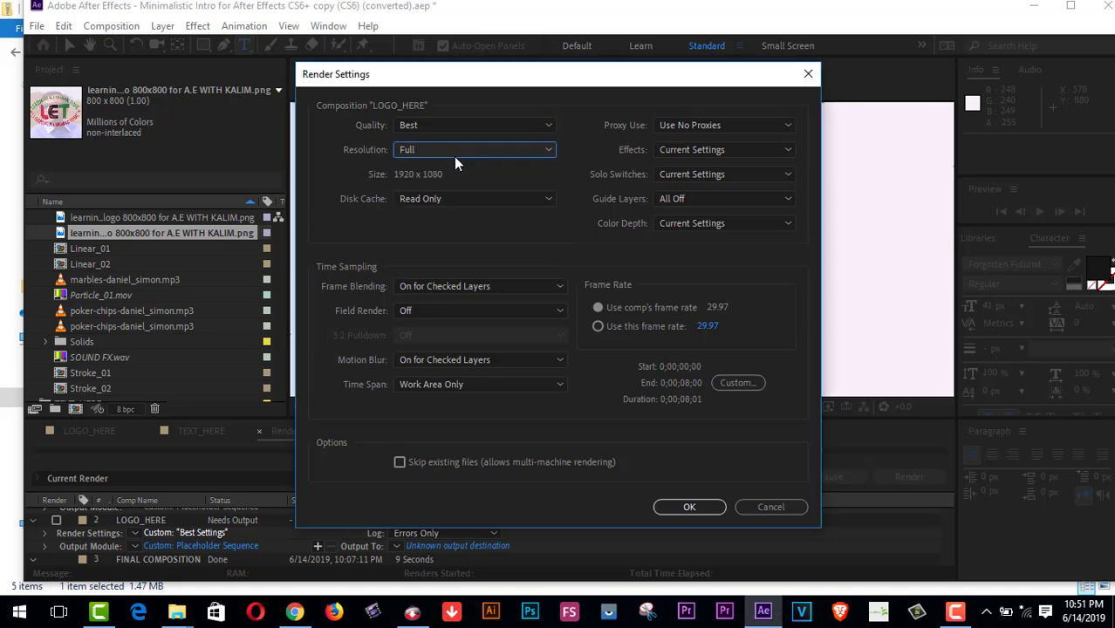
pyautogui.click(471, 201)
pyautogui.click(472, 201)
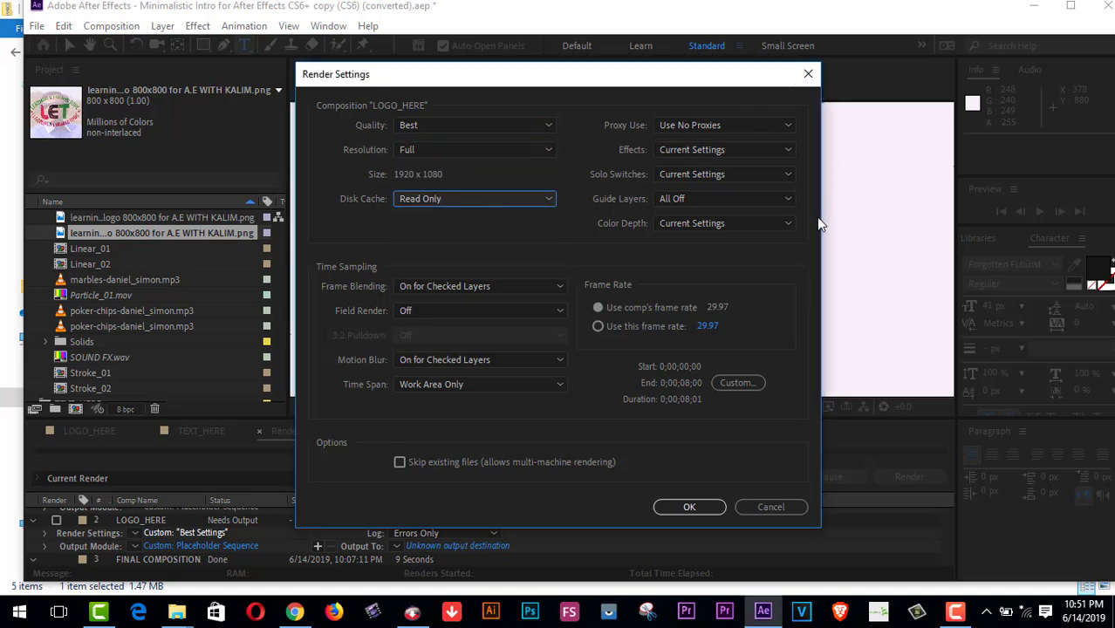
pyautogui.click(760, 225)
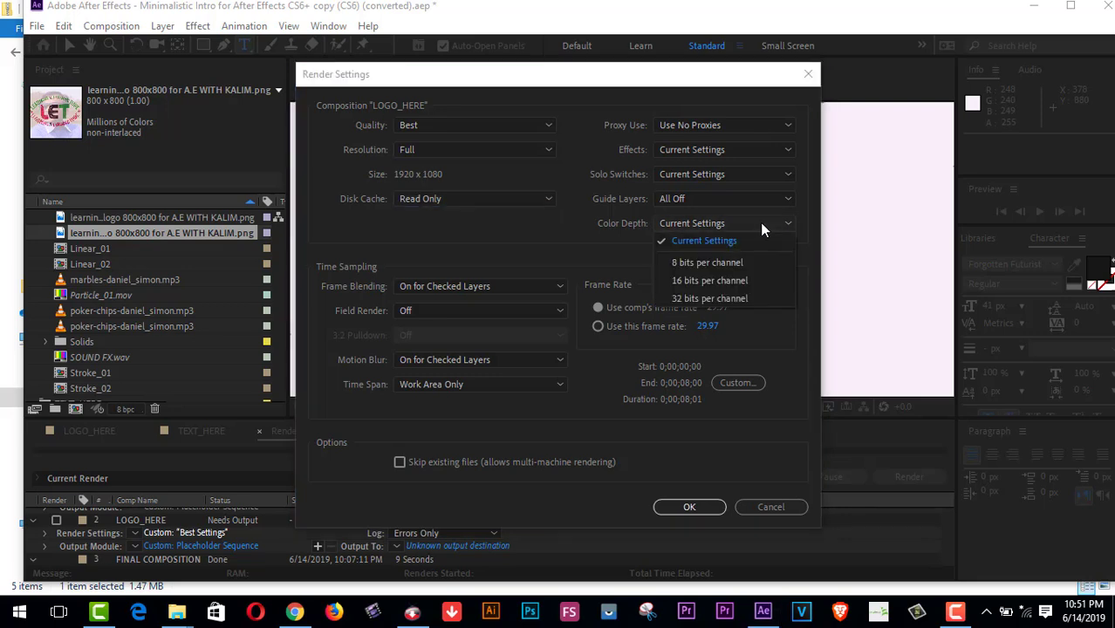
pyautogui.click(760, 223)
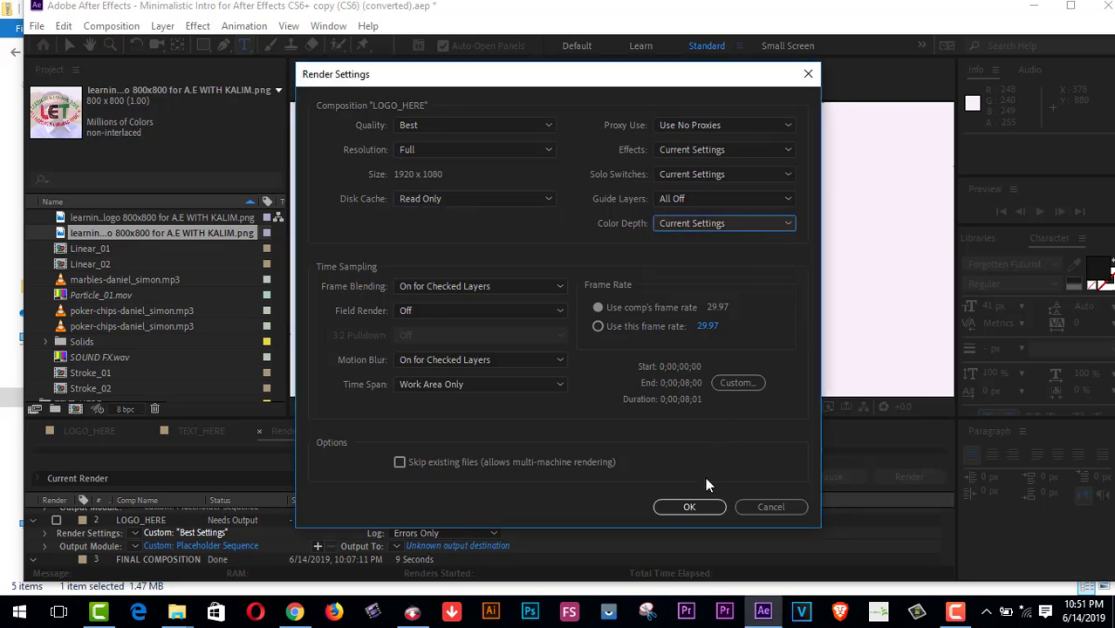
pyautogui.click(689, 506)
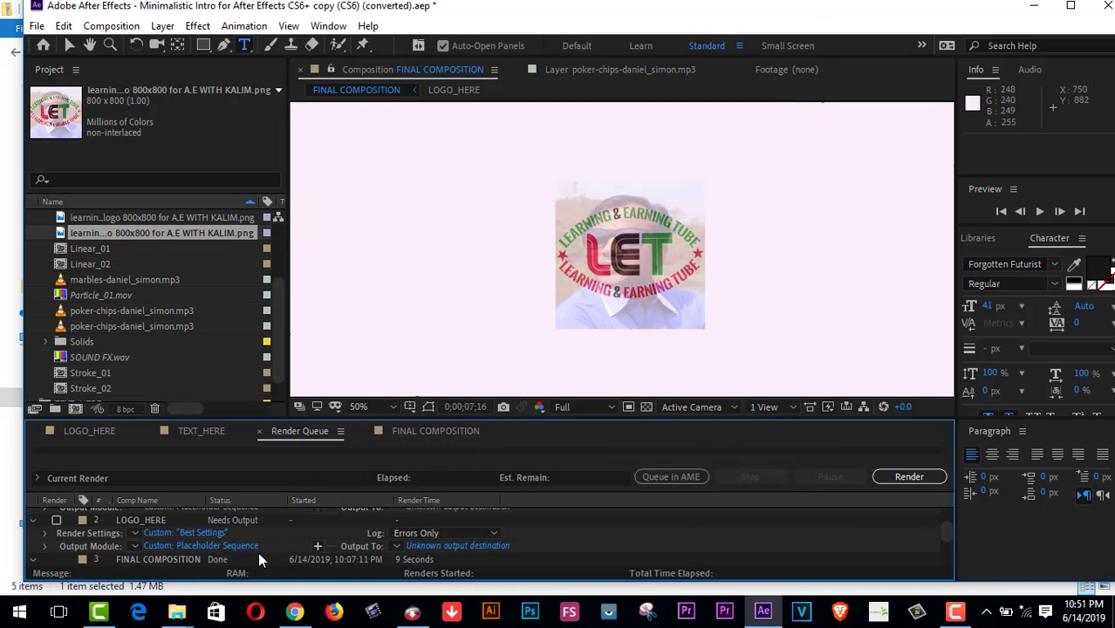
# - Set the output to FINAL COMPOSITION.avi with Custom: AVI, dismissing the format warnings
pyautogui.click(436, 550)
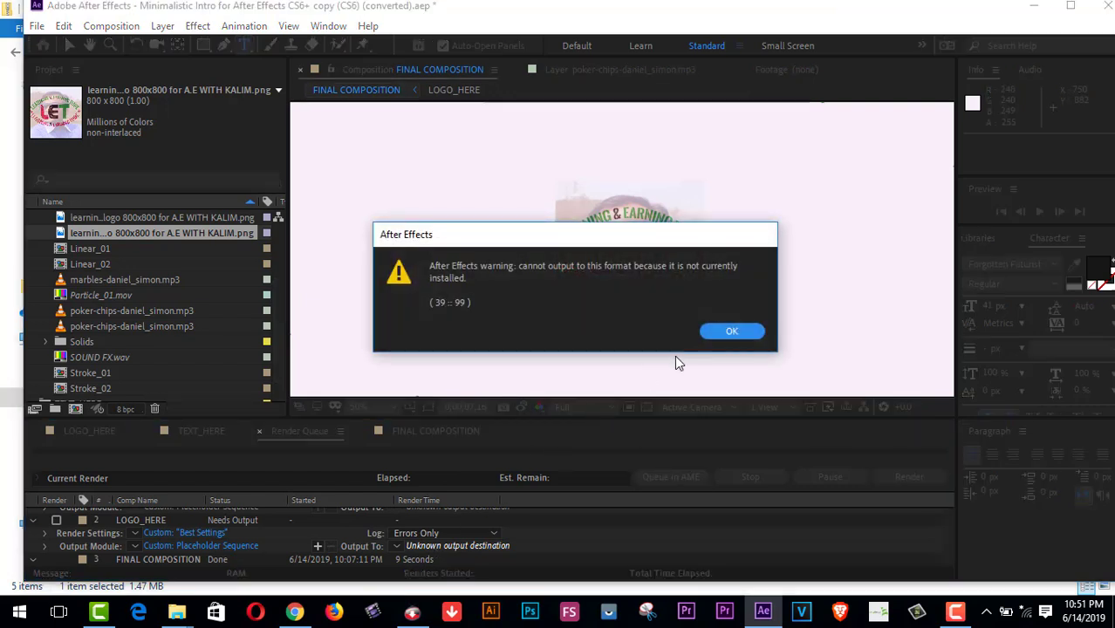
pyautogui.click(720, 332)
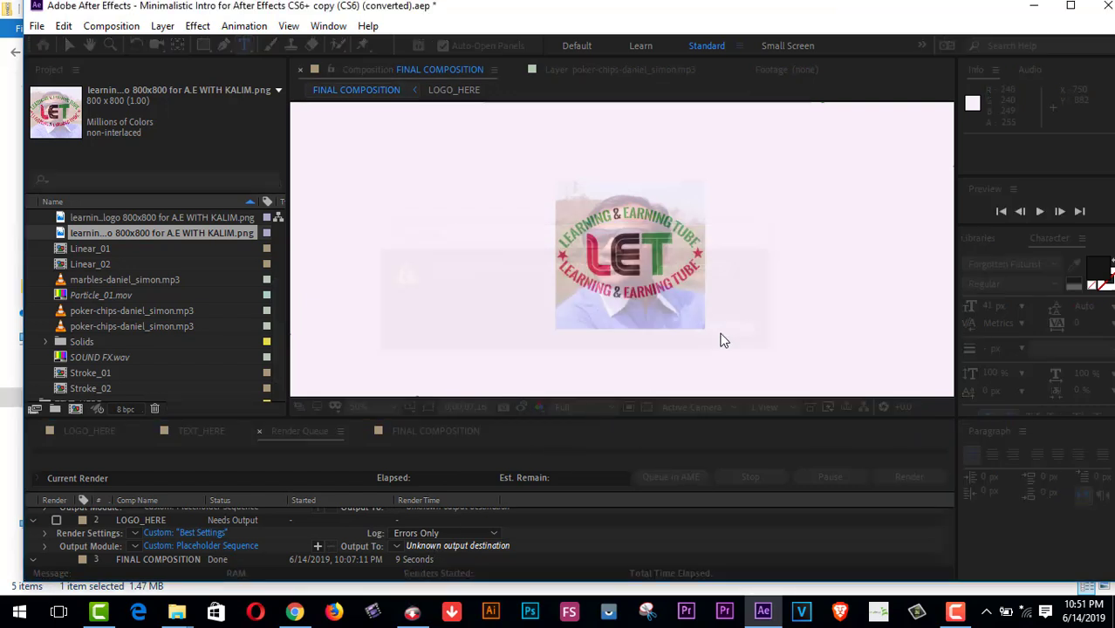
pyautogui.click(481, 546)
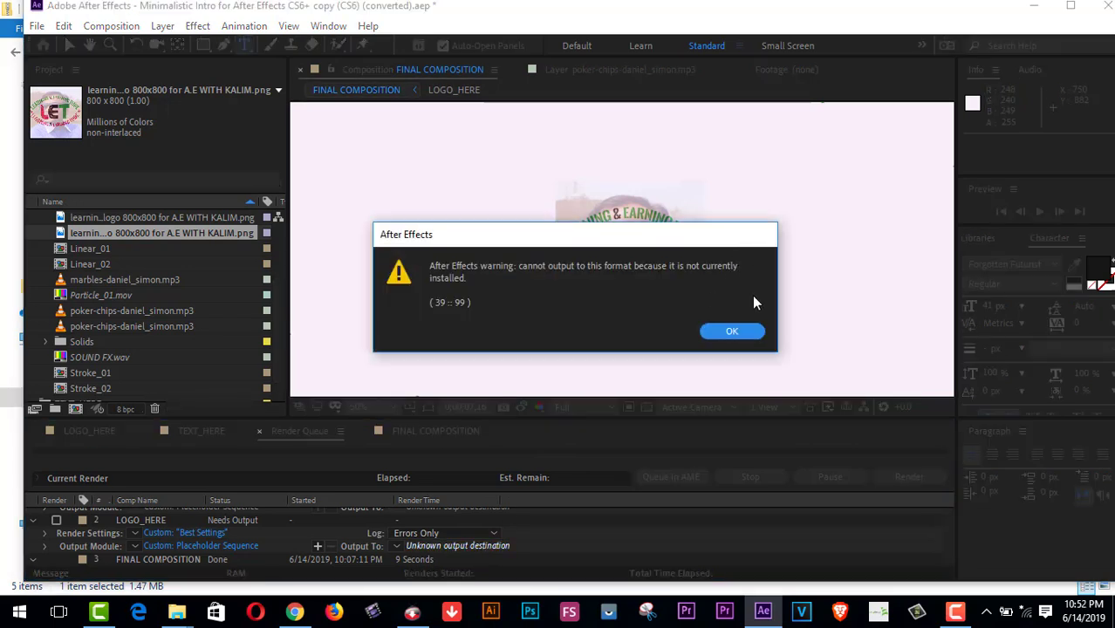
pyautogui.click(733, 332)
pyautogui.click(466, 531)
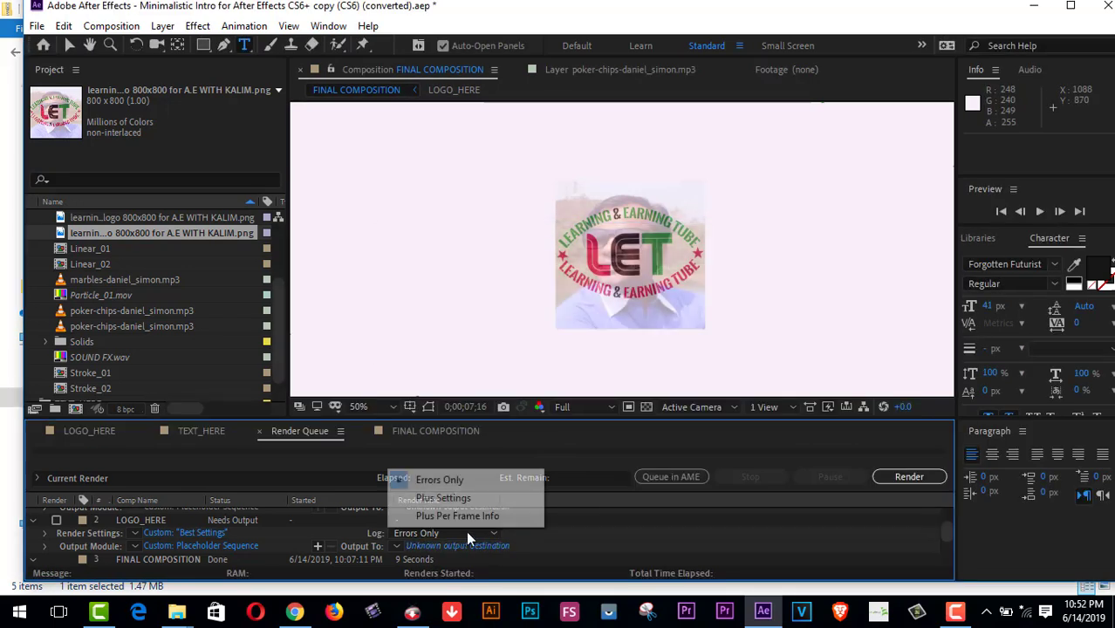
pyautogui.click(462, 547)
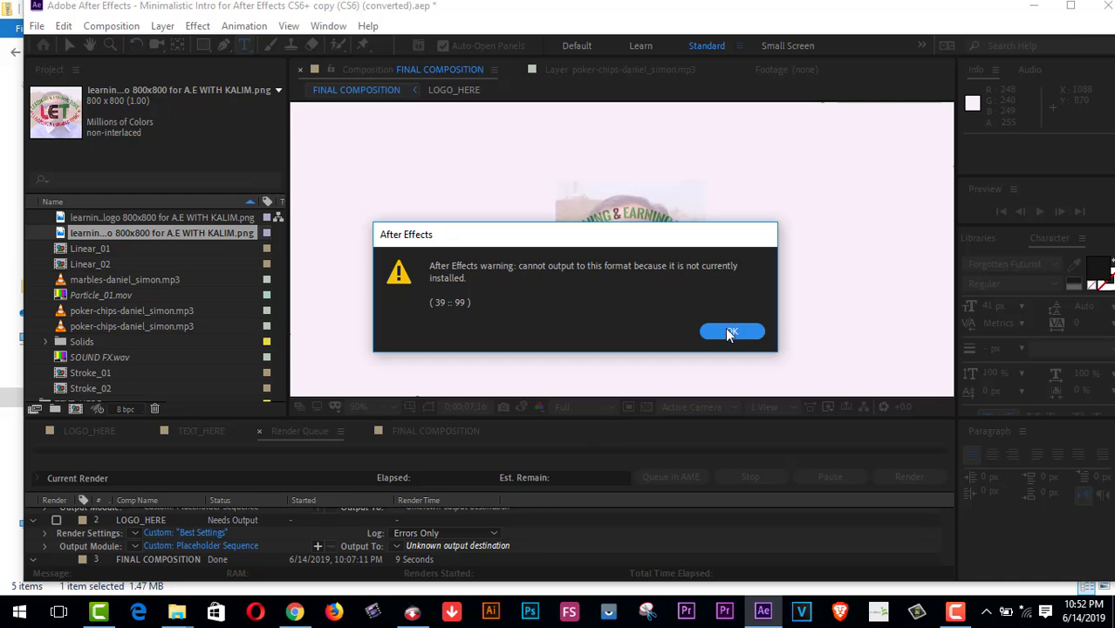
pyautogui.click(732, 332)
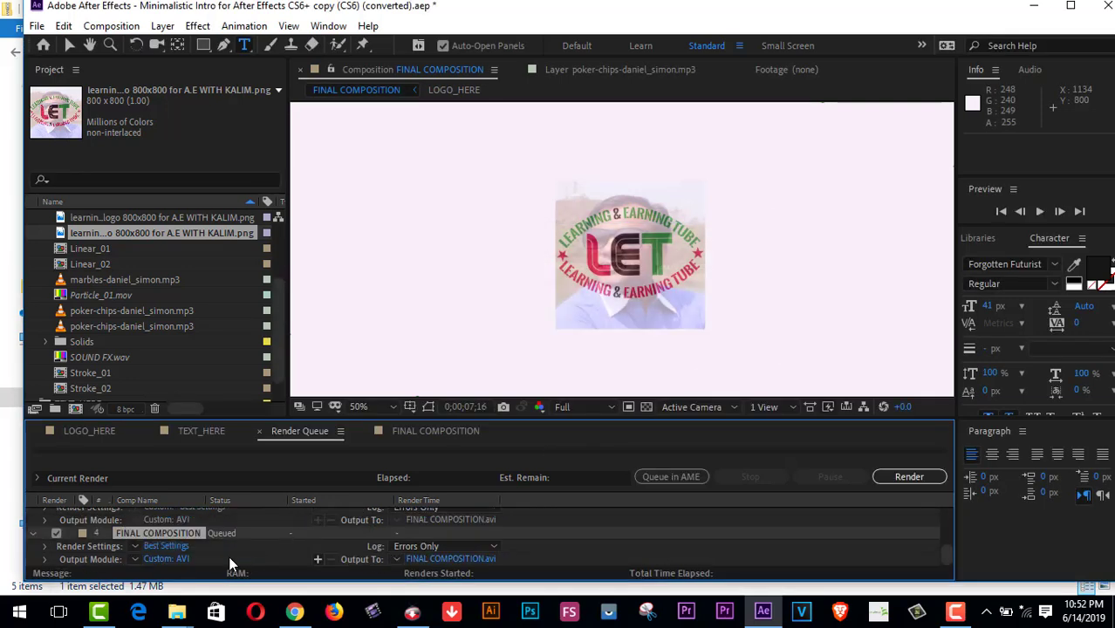
# - Give the FINAL COMPOSITION render Best Settings quality
pyautogui.click(171, 547)
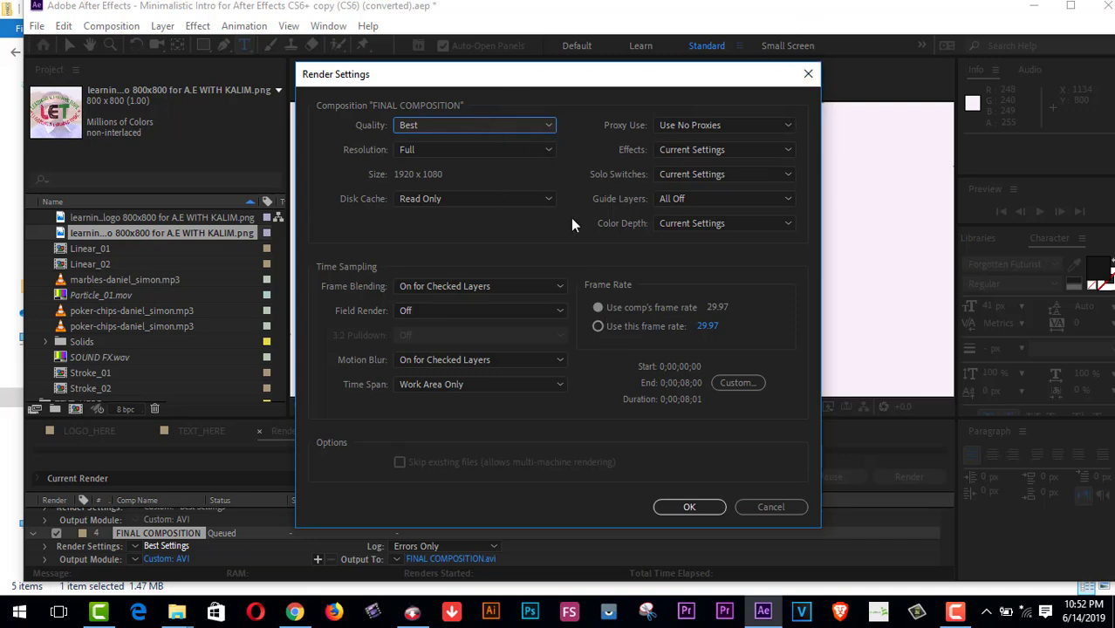
pyautogui.click(711, 507)
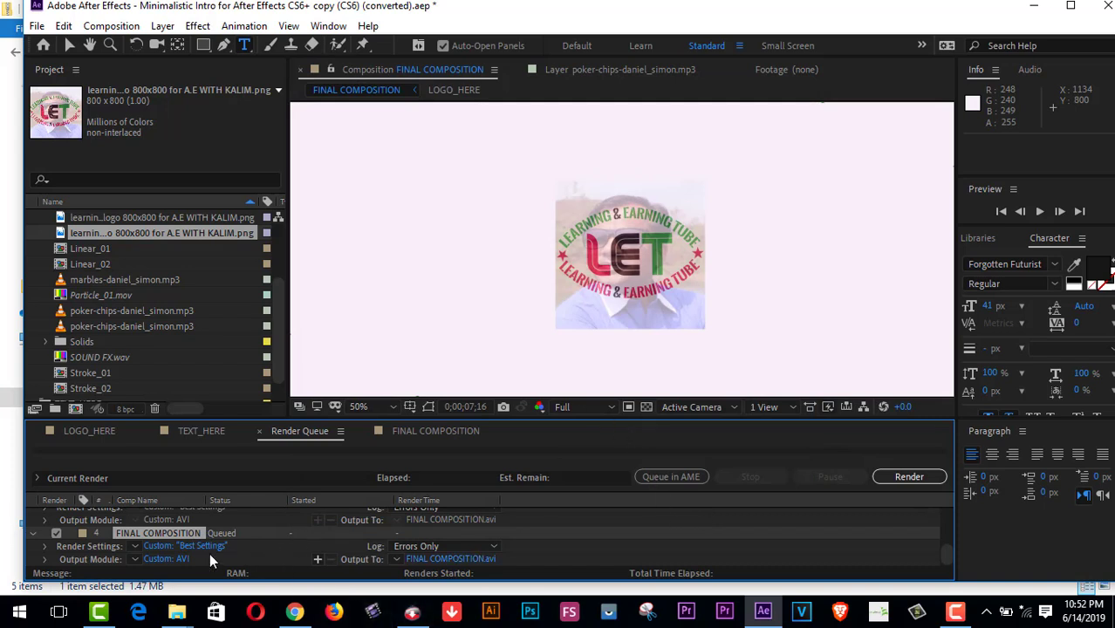
pyautogui.click(166, 559)
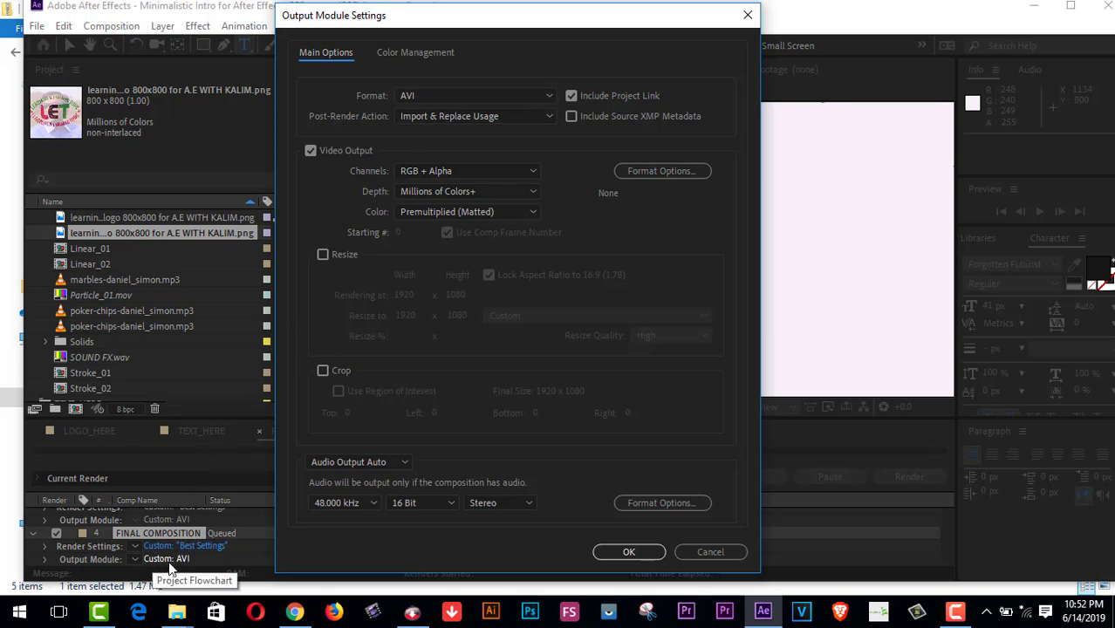
# - Keep the output module at AVI format, Import & Replace Usage, and RGB + Alpha channels
pyautogui.click(439, 103)
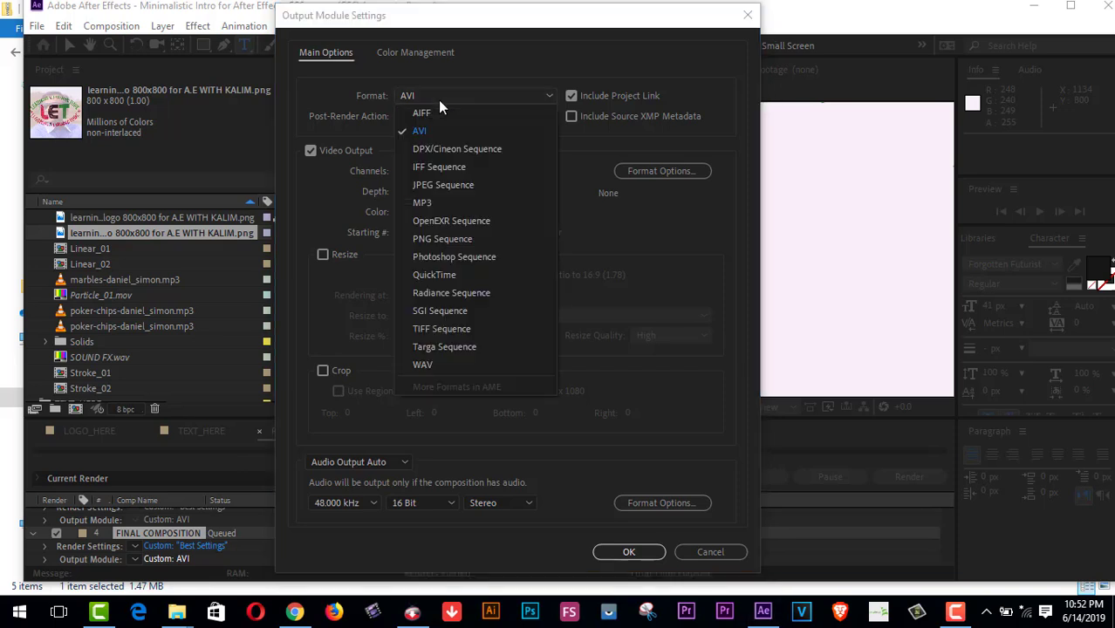
pyautogui.click(438, 99)
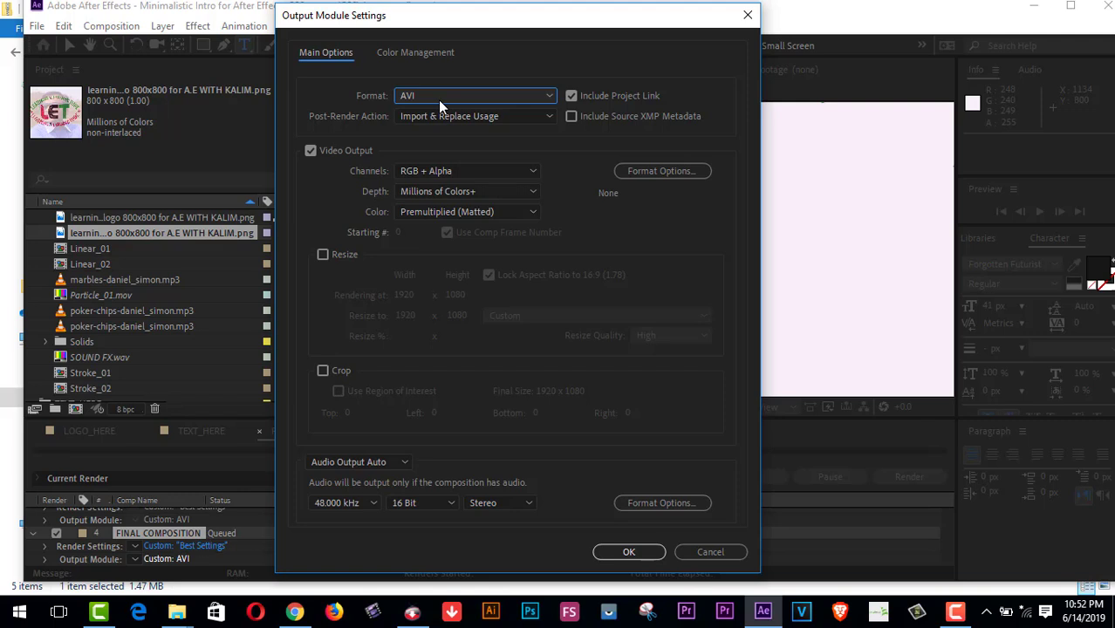
pyautogui.click(527, 120)
pyautogui.click(528, 115)
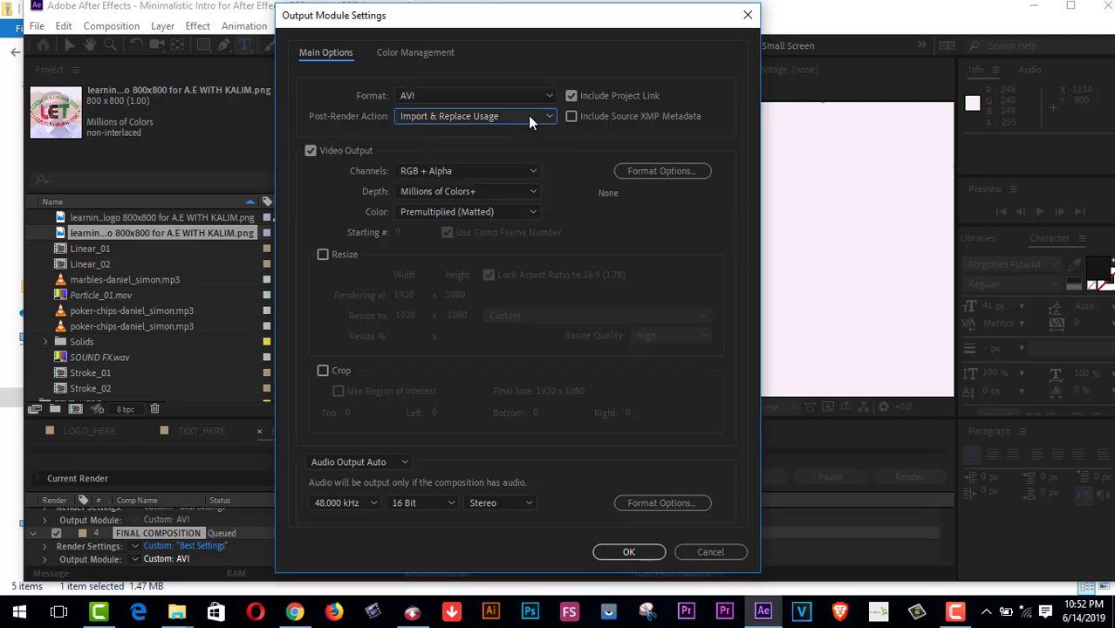
pyautogui.click(491, 171)
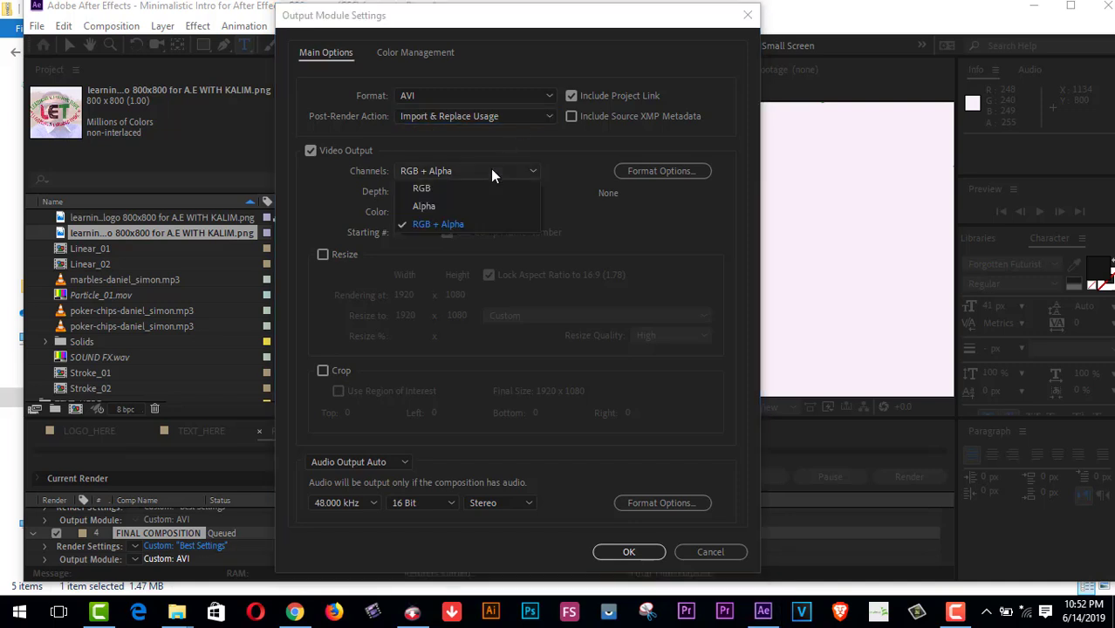
pyautogui.click(492, 172)
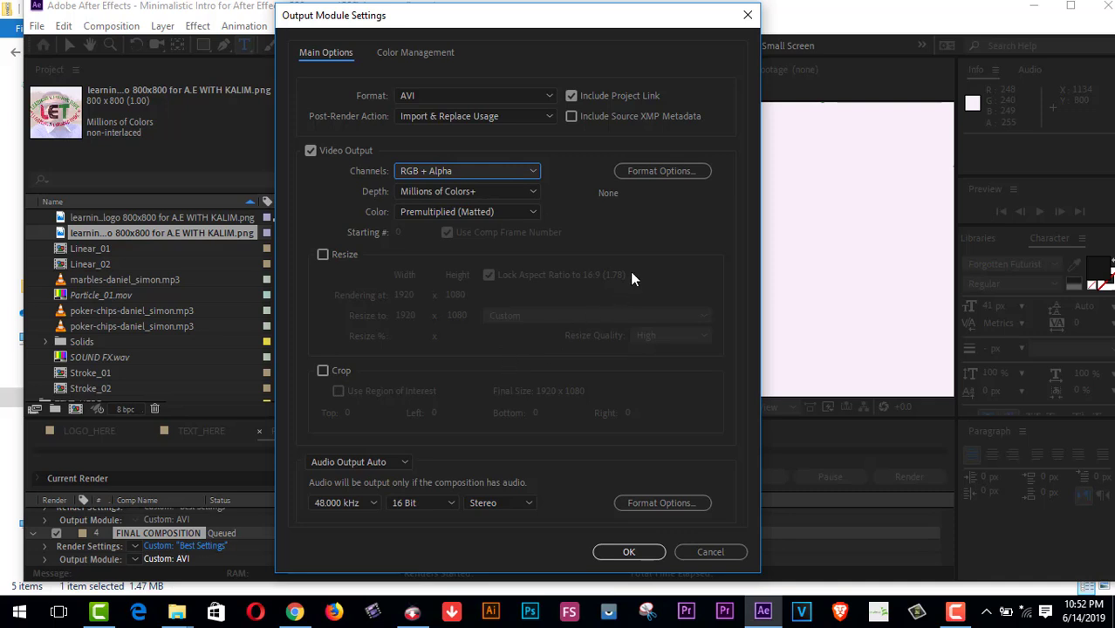
# - Switch the AVI video codec to Lagarith Lossless Codec and confirm the output settings
pyautogui.click(659, 173)
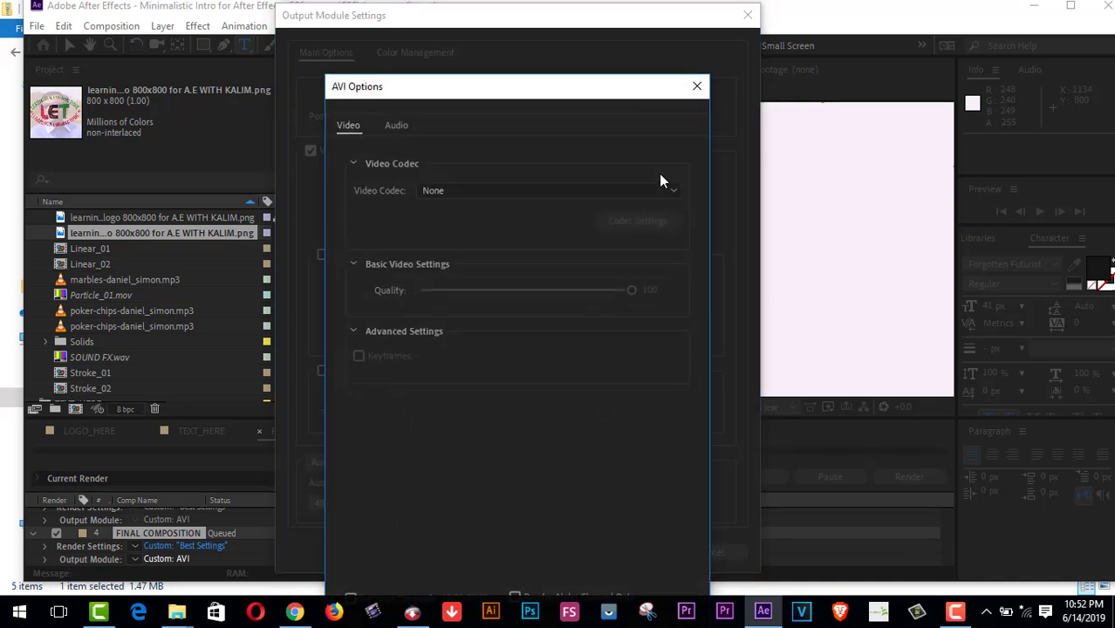
pyautogui.click(610, 192)
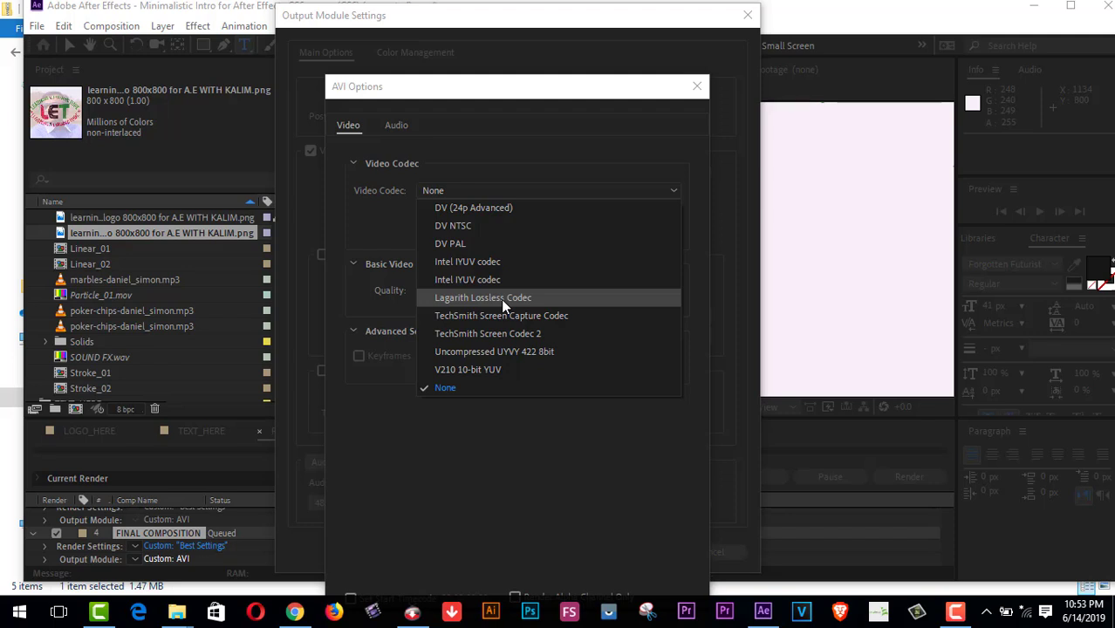
pyautogui.click(489, 298)
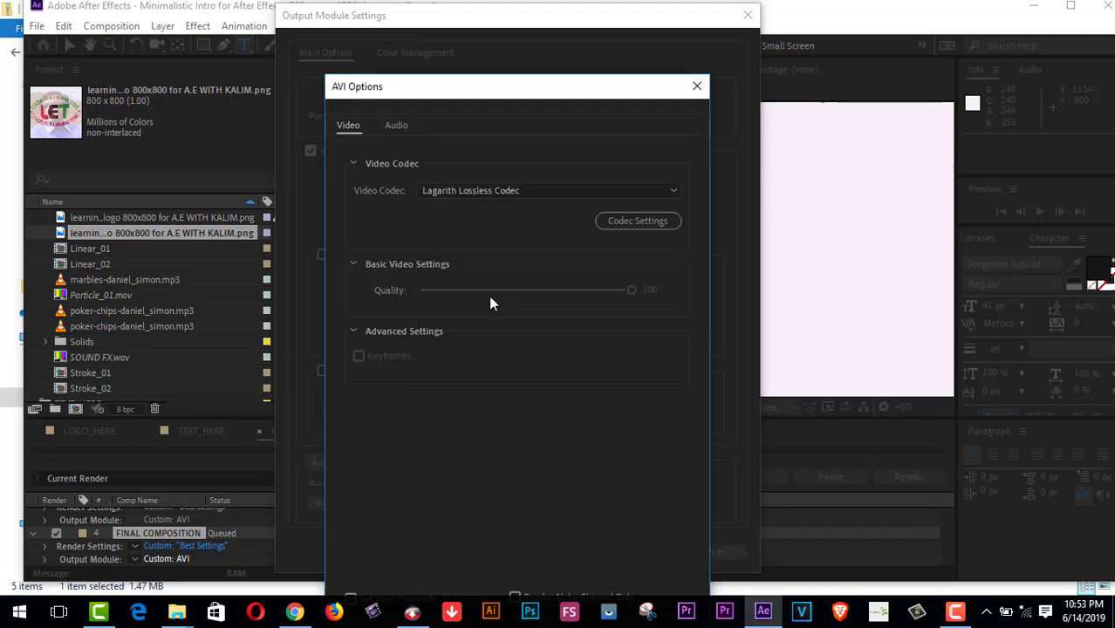
pyautogui.moveTo(616, 101); pyautogui.dragTo(637, 14)
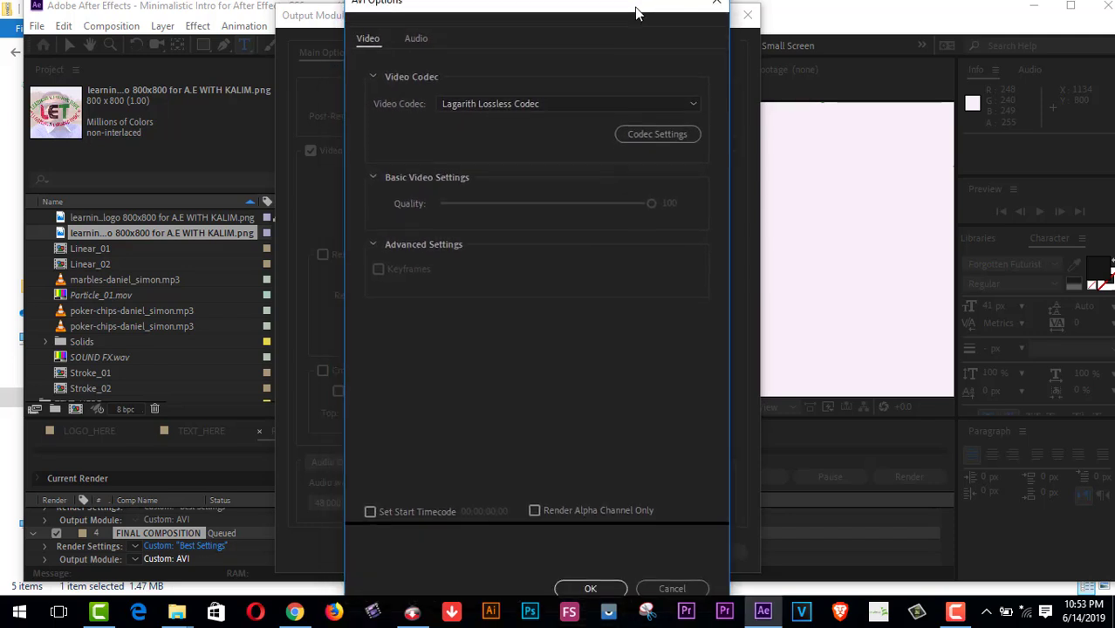
pyautogui.click(591, 589)
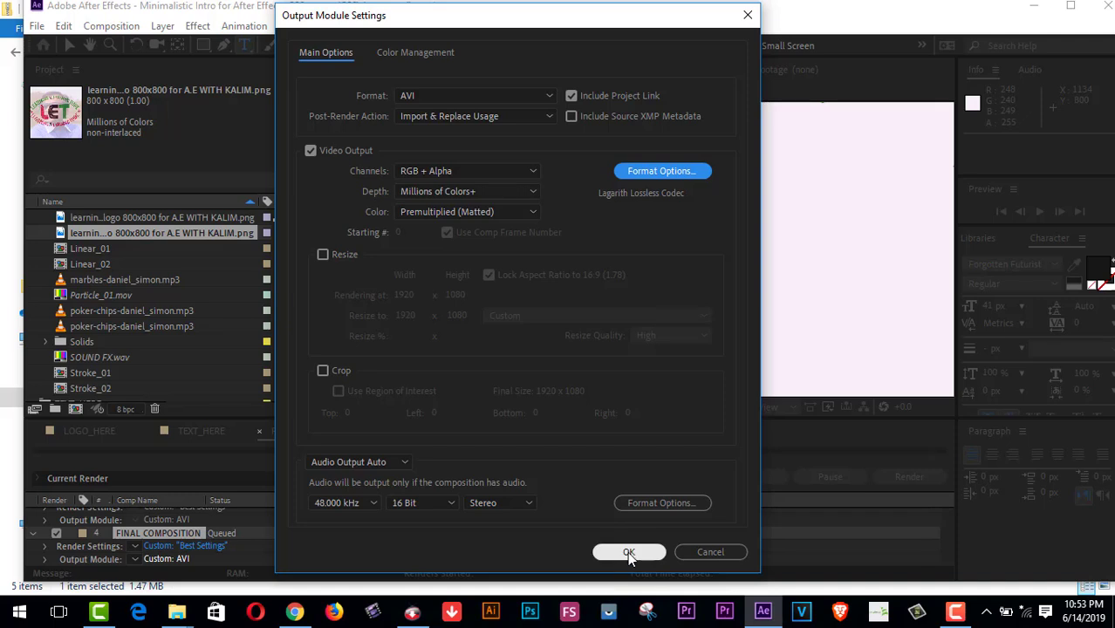
pyautogui.click(628, 553)
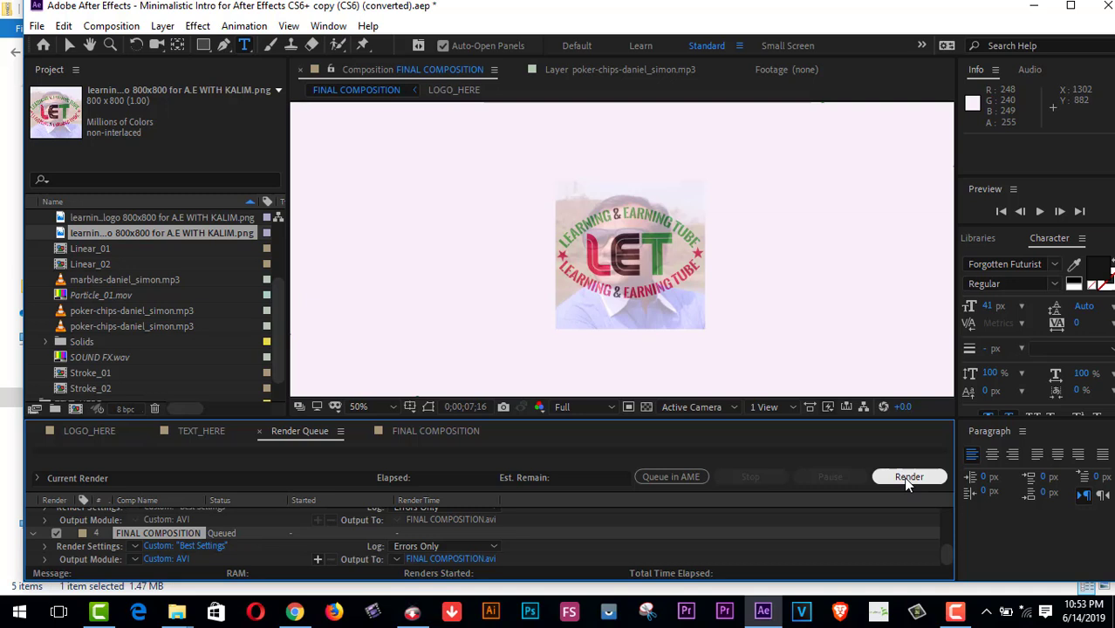
# - Start rendering FINAL COMPOSITION and continue past the missing-footage warning
pyautogui.click(908, 478)
pyautogui.click(630, 318)
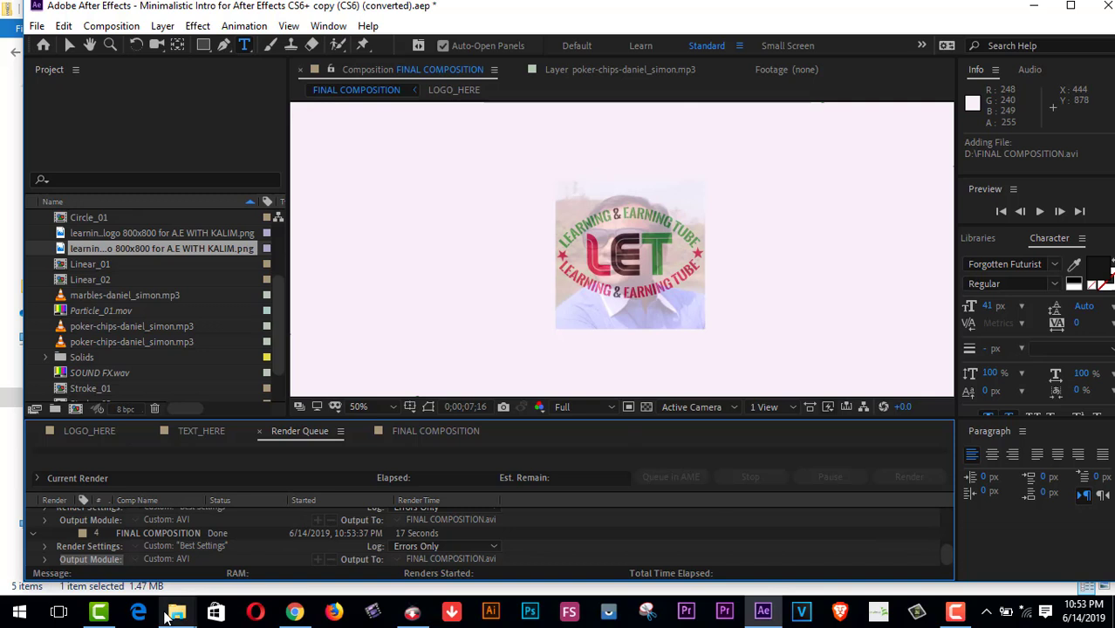
# - Bring up the template folder in File Explorer and browse to Local Disk (D:)
pyautogui.moveTo(166, 615)
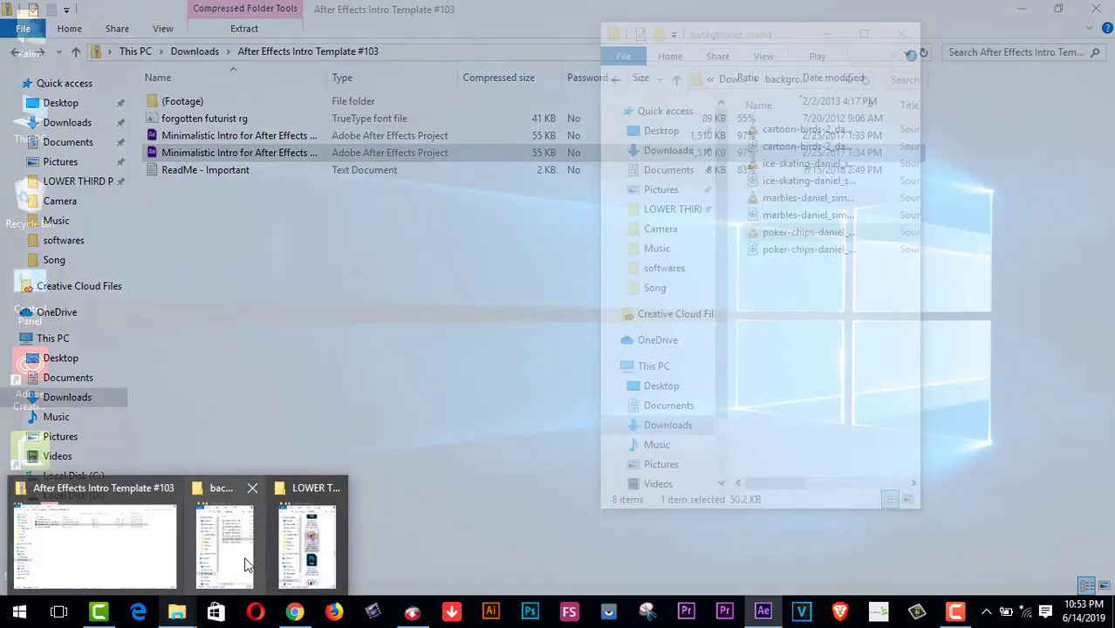
pyautogui.moveTo(306, 554)
pyautogui.click(150, 548)
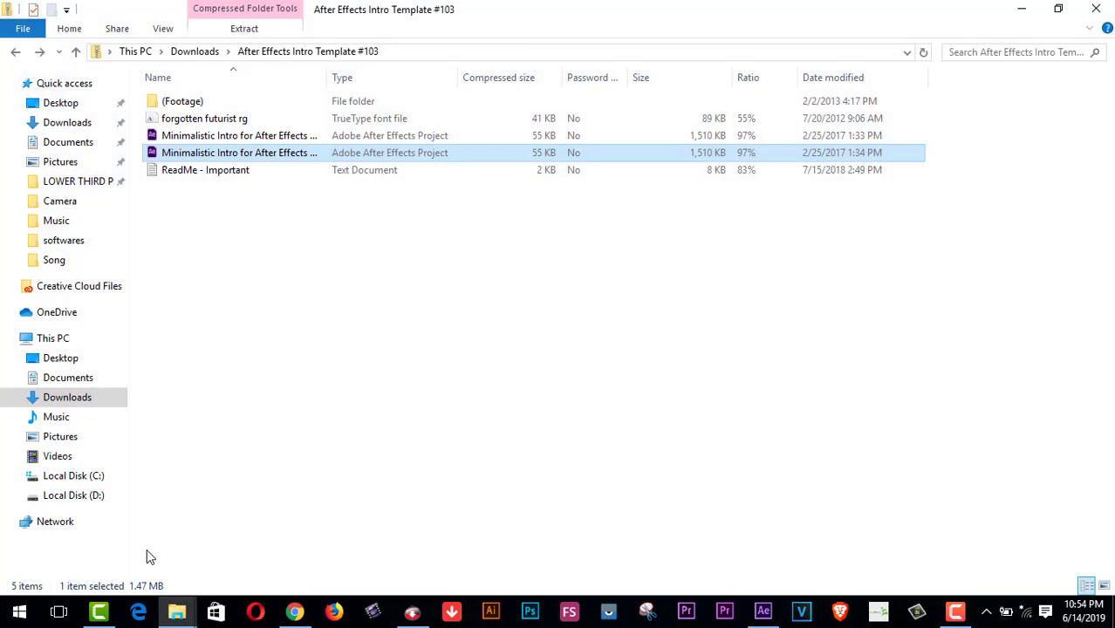
pyautogui.click(72, 444)
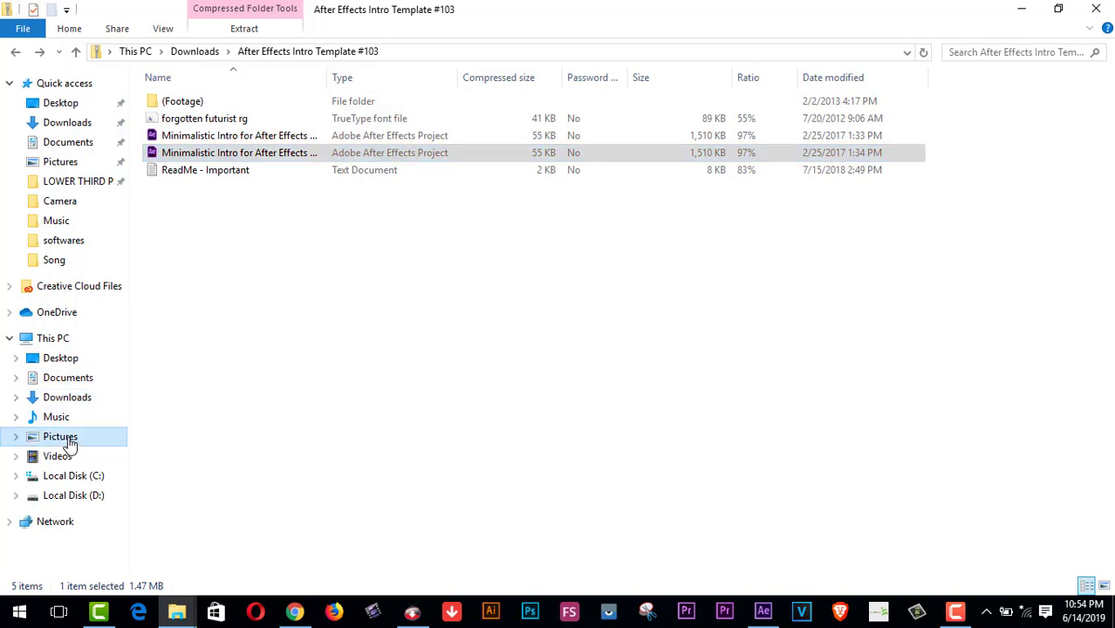
pyautogui.click(66, 495)
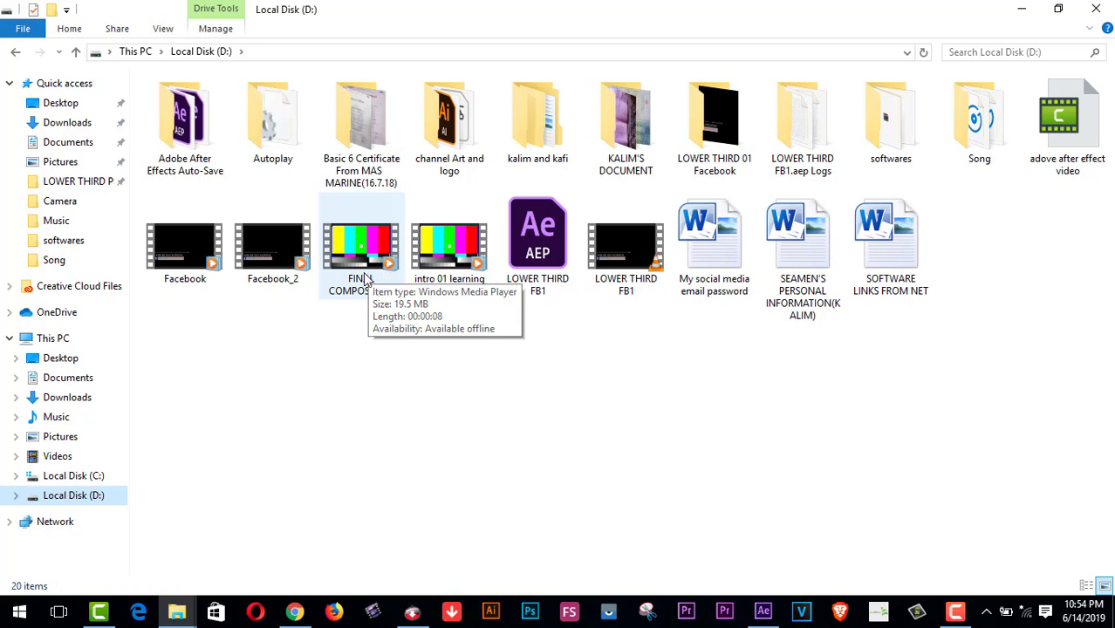
pyautogui.click(98, 614)
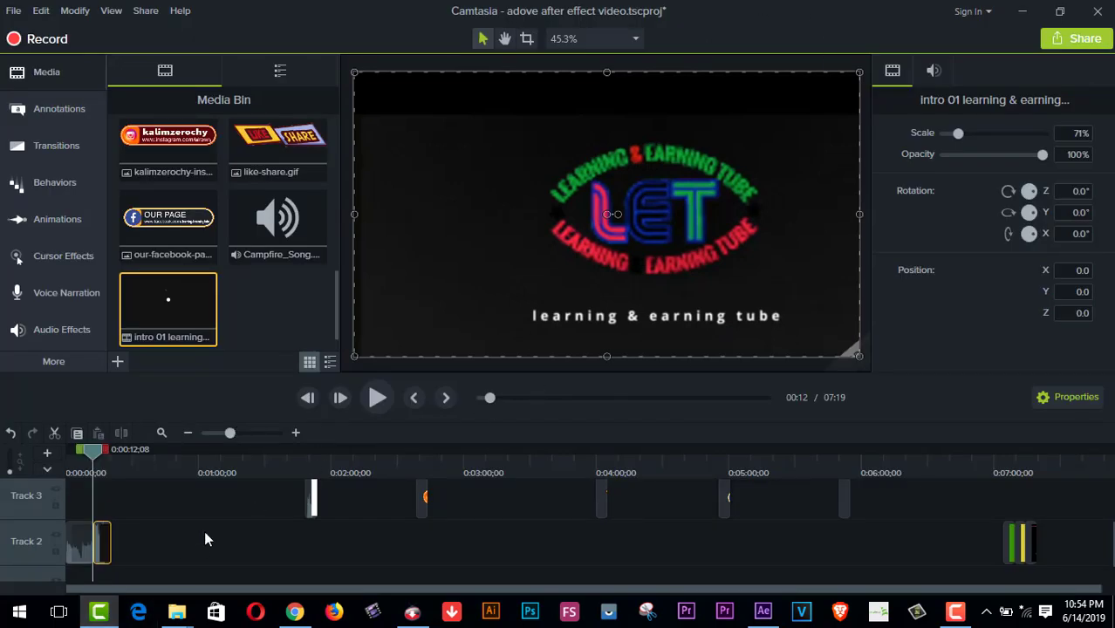
# - Import FINAL COMPOSITION into the Camtasia media bin and drag it onto Track 2
pyautogui.rightClick(262, 294)
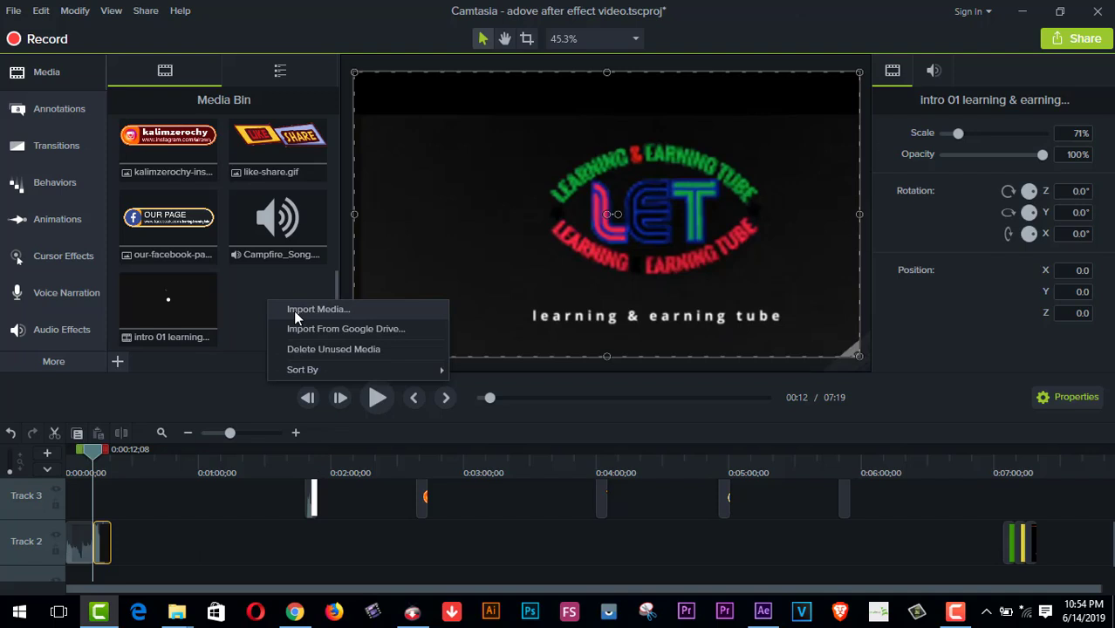
pyautogui.click(294, 310)
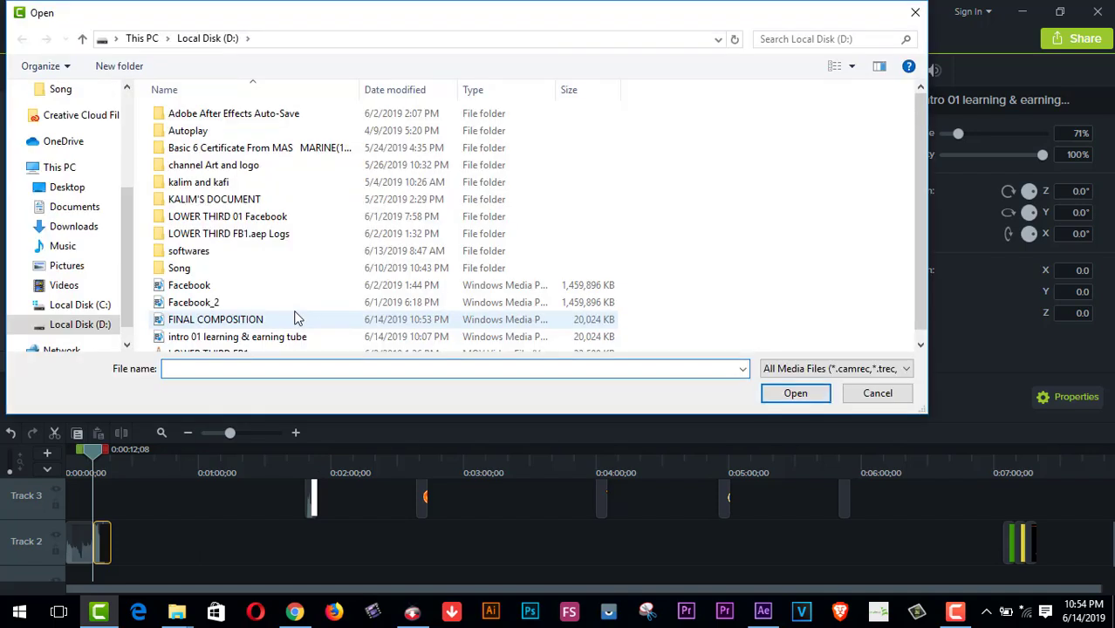
pyautogui.click(244, 321)
pyautogui.click(790, 394)
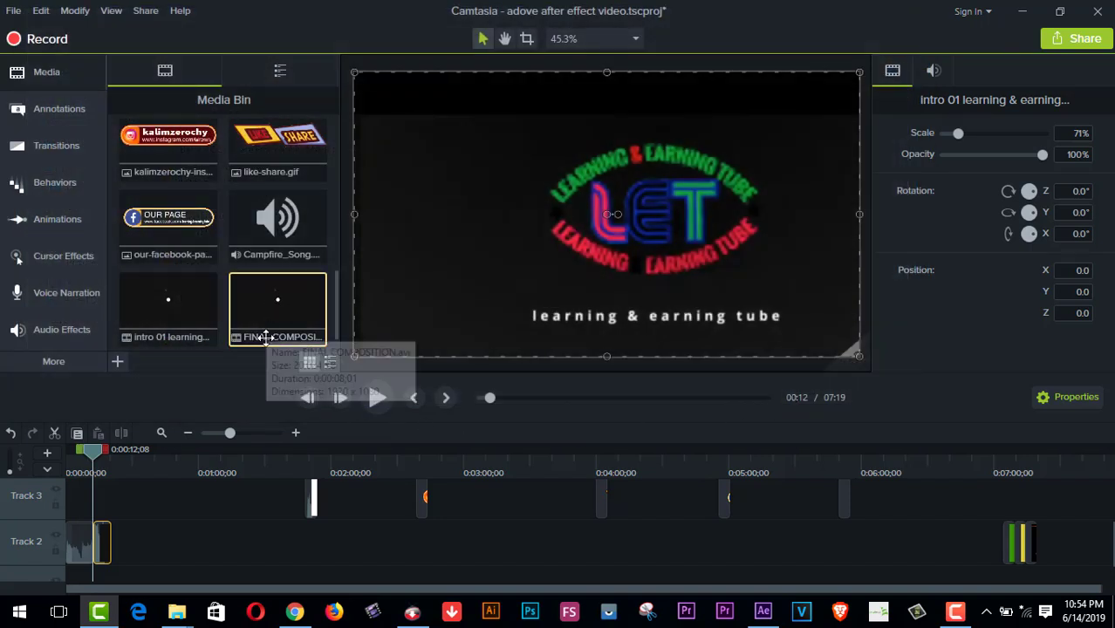
pyautogui.moveTo(266, 337)
pyautogui.mouseDown()
pyautogui.moveTo(127, 550)
pyautogui.moveTo(141, 536)
pyautogui.moveTo(110, 550)
pyautogui.mouseUp()
# - Play the timeline from 00:22 and pause at 00:37 to review the FINAL COMPOSITION clip
pyautogui.moveTo(94, 460); pyautogui.dragTo(109, 455)
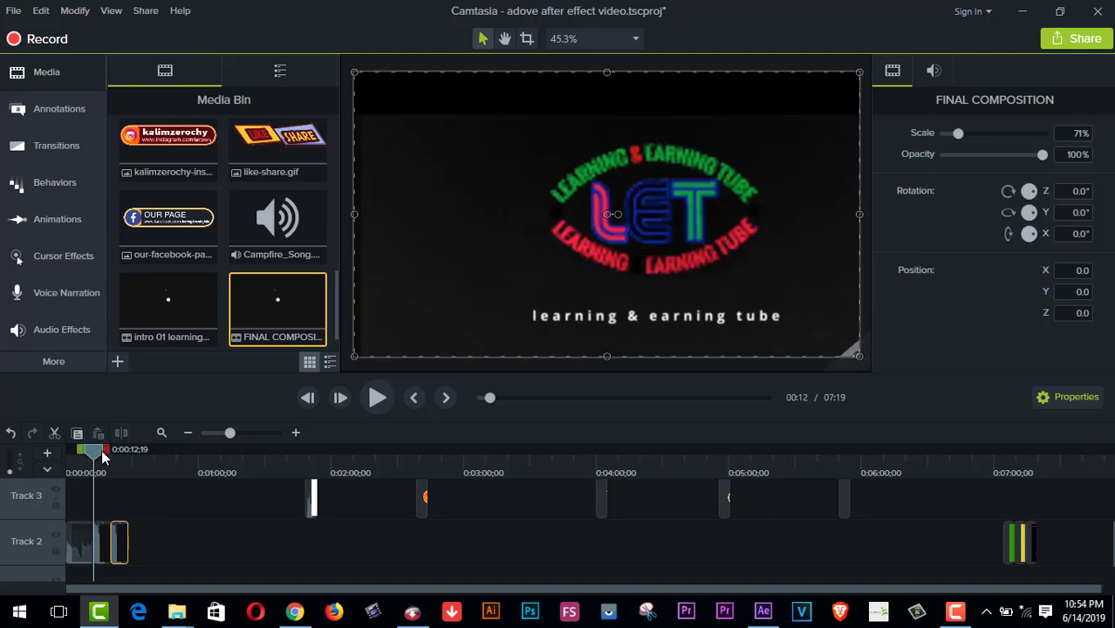
pyautogui.click(378, 398)
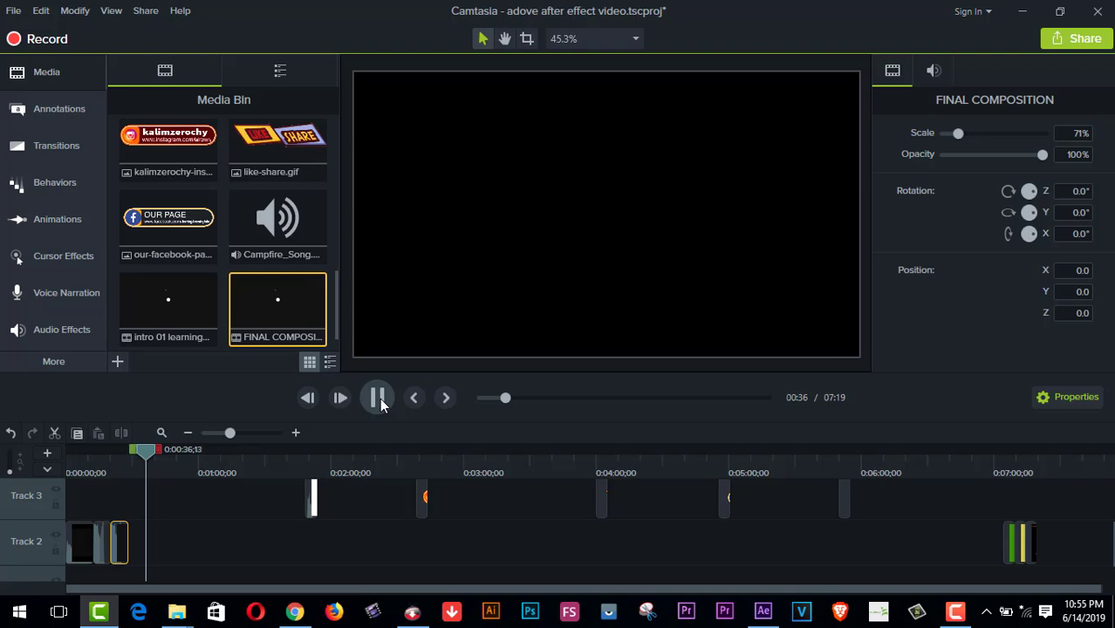
pyautogui.click(380, 399)
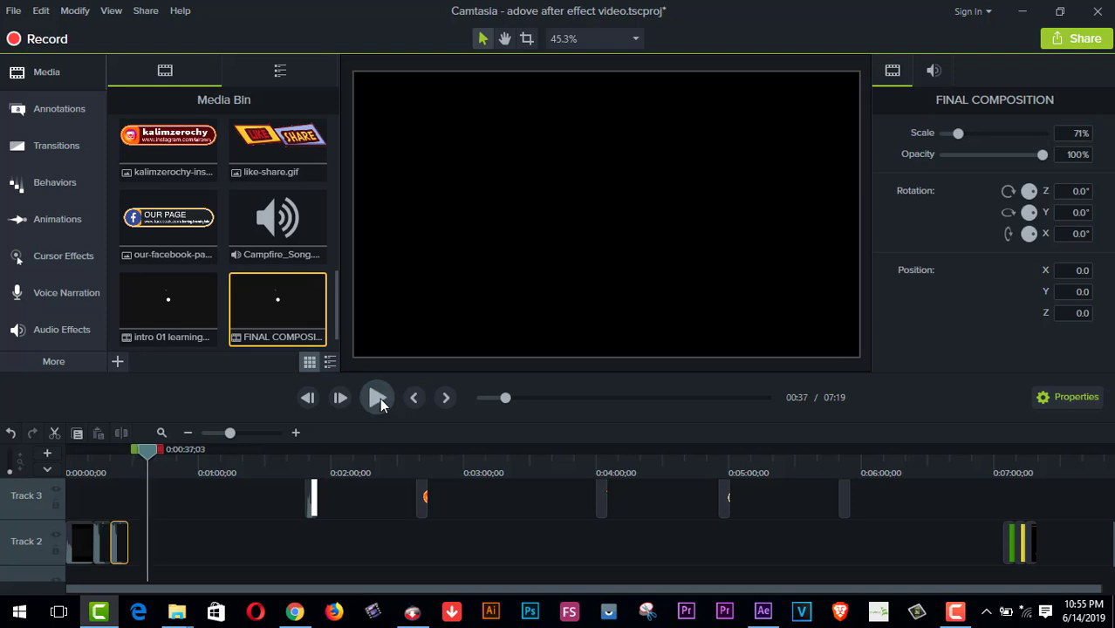